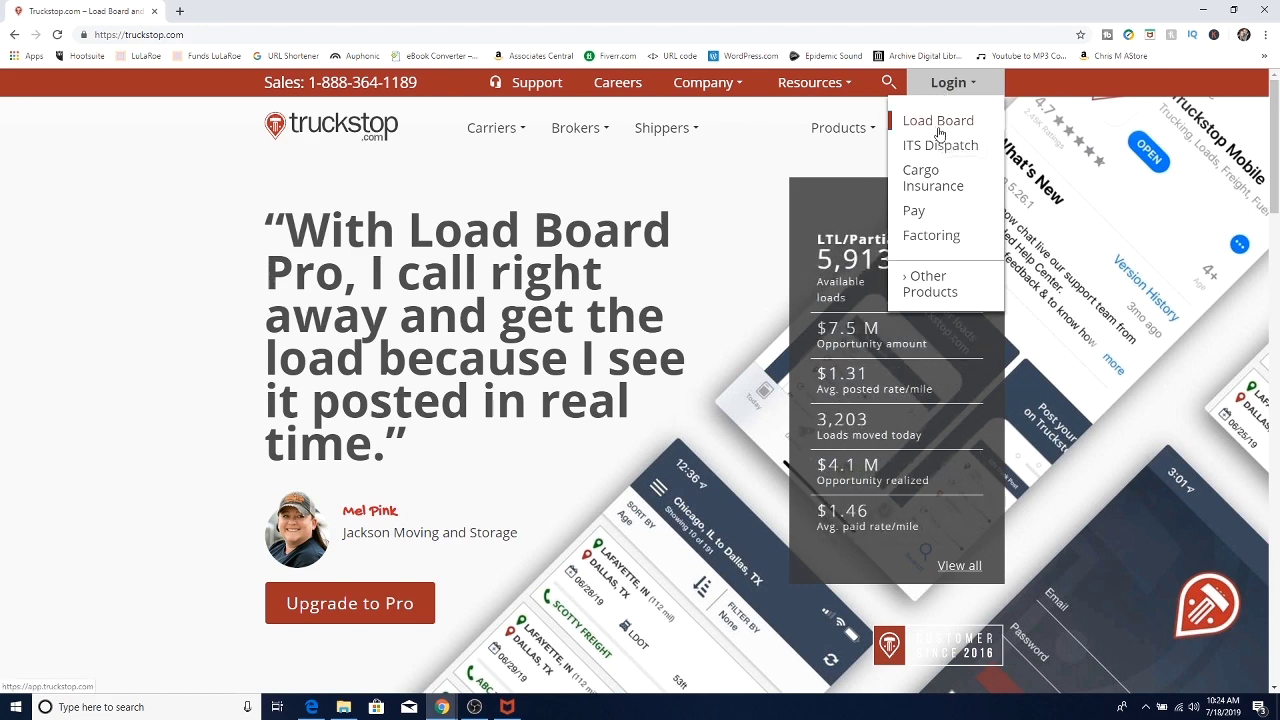
Open the Load Board and enter FINDLAY, OH as the origin for the quick load search
left_click(939, 132)
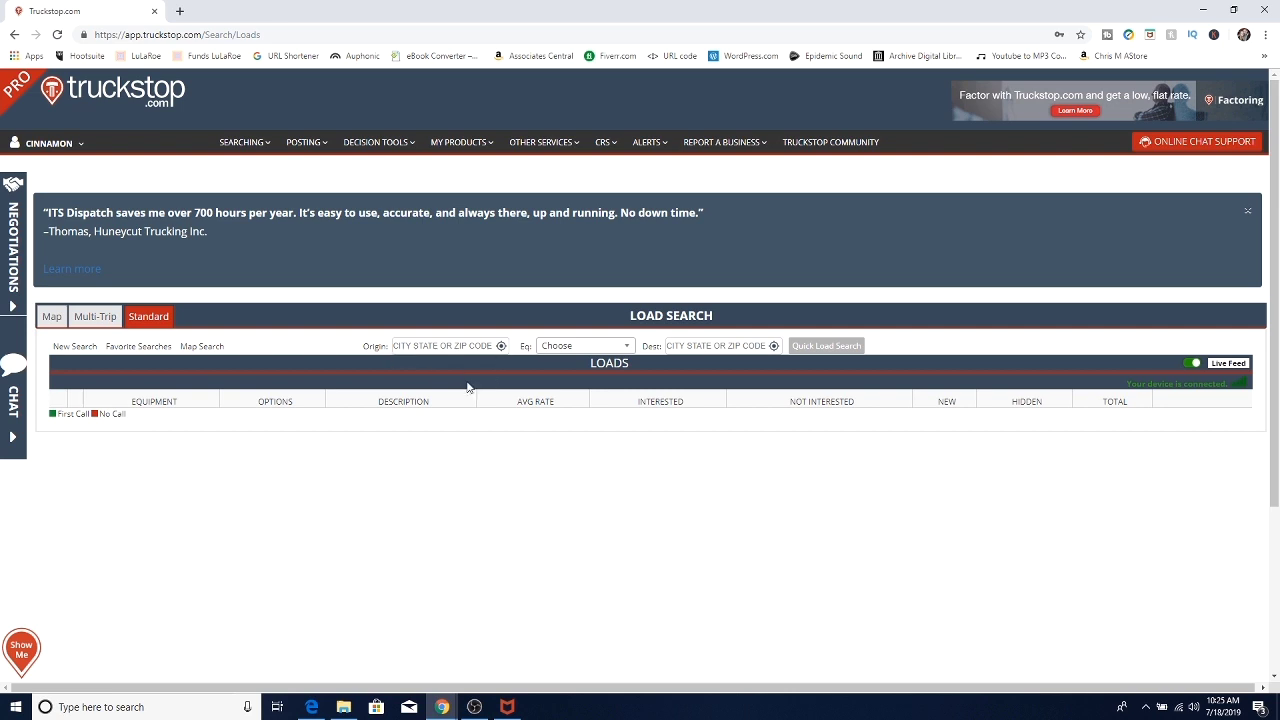
left_click(441, 345)
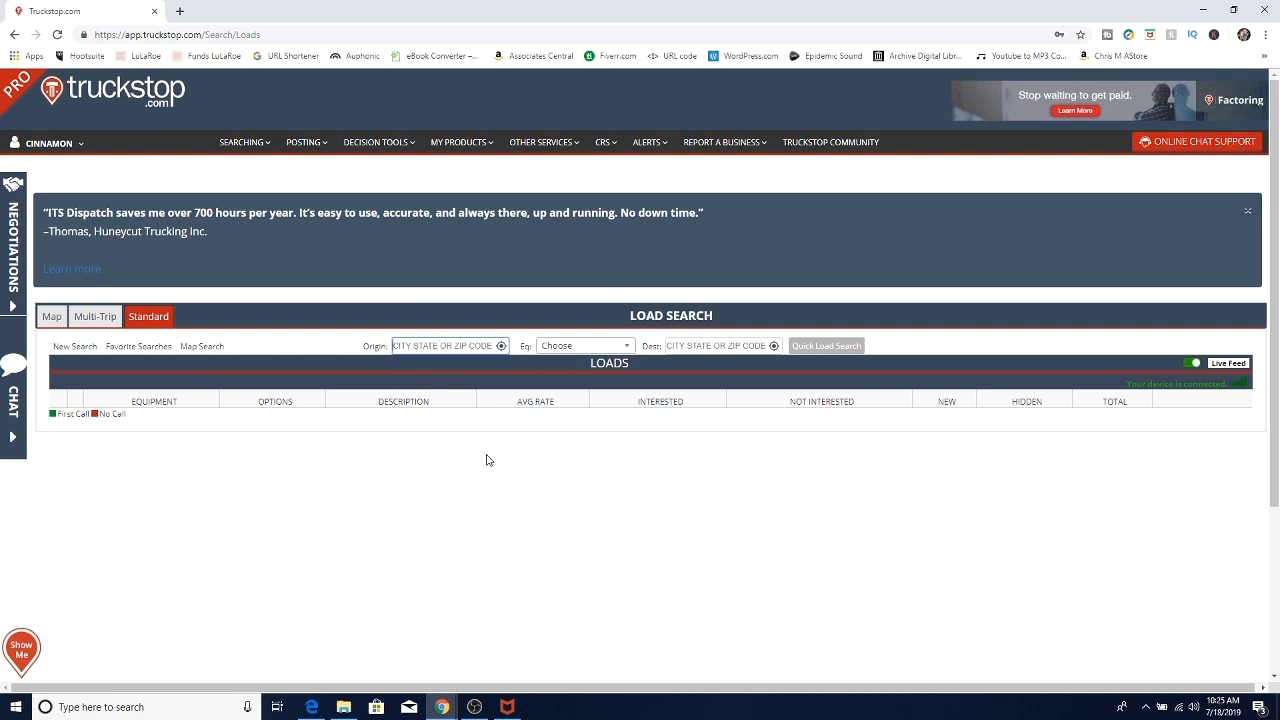
type("Fl")
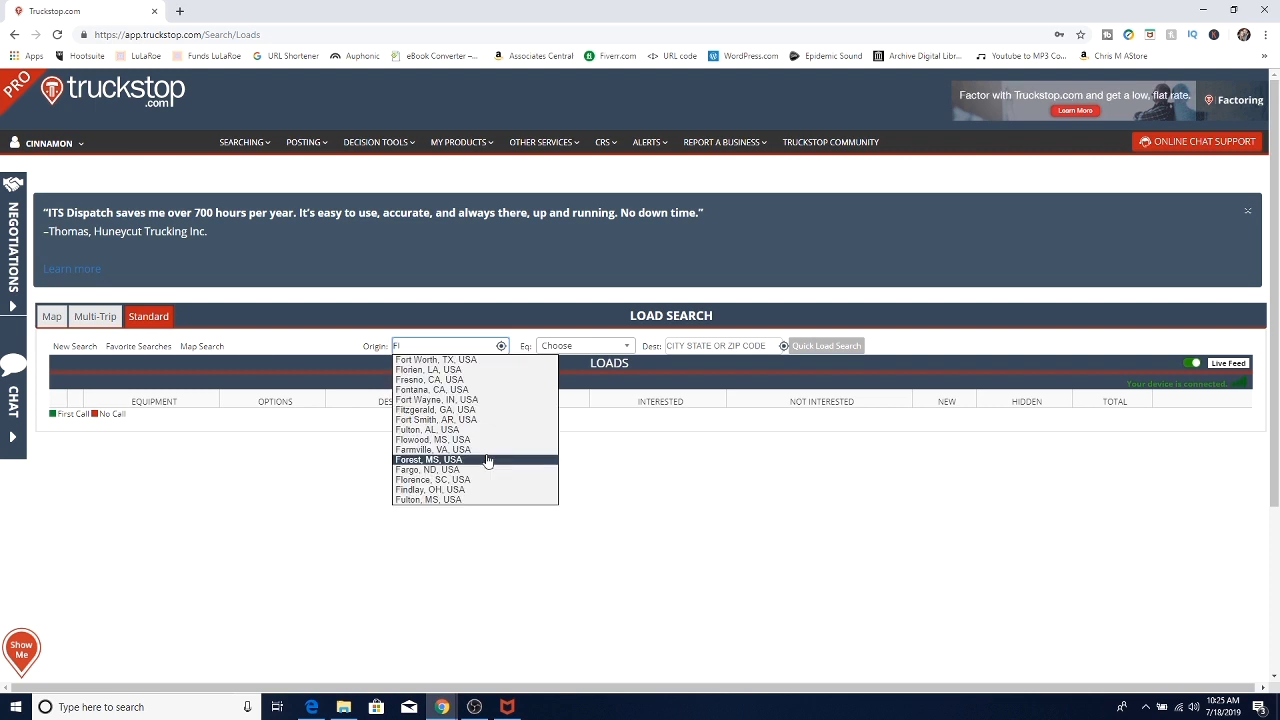
type("NDLAY")
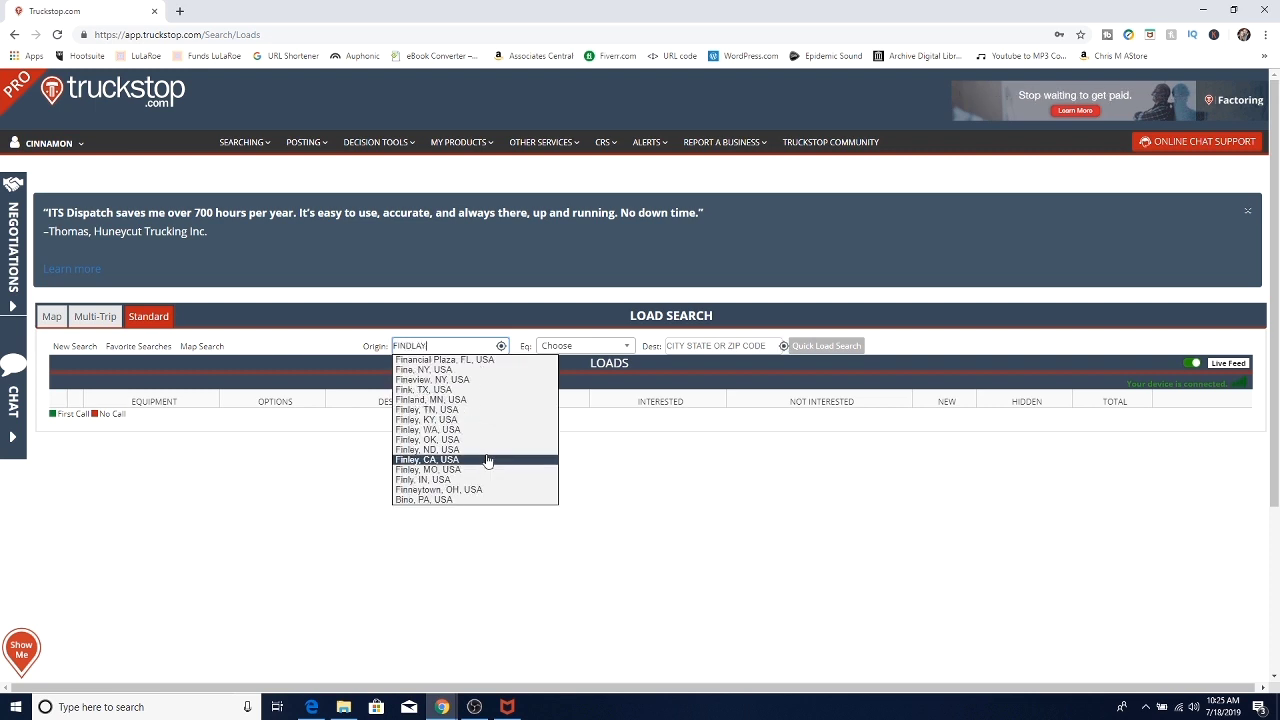
type(", OH")
Choose HS - Hot Shot as the equipment type and run the quick load search with no destination
left_click(594, 353)
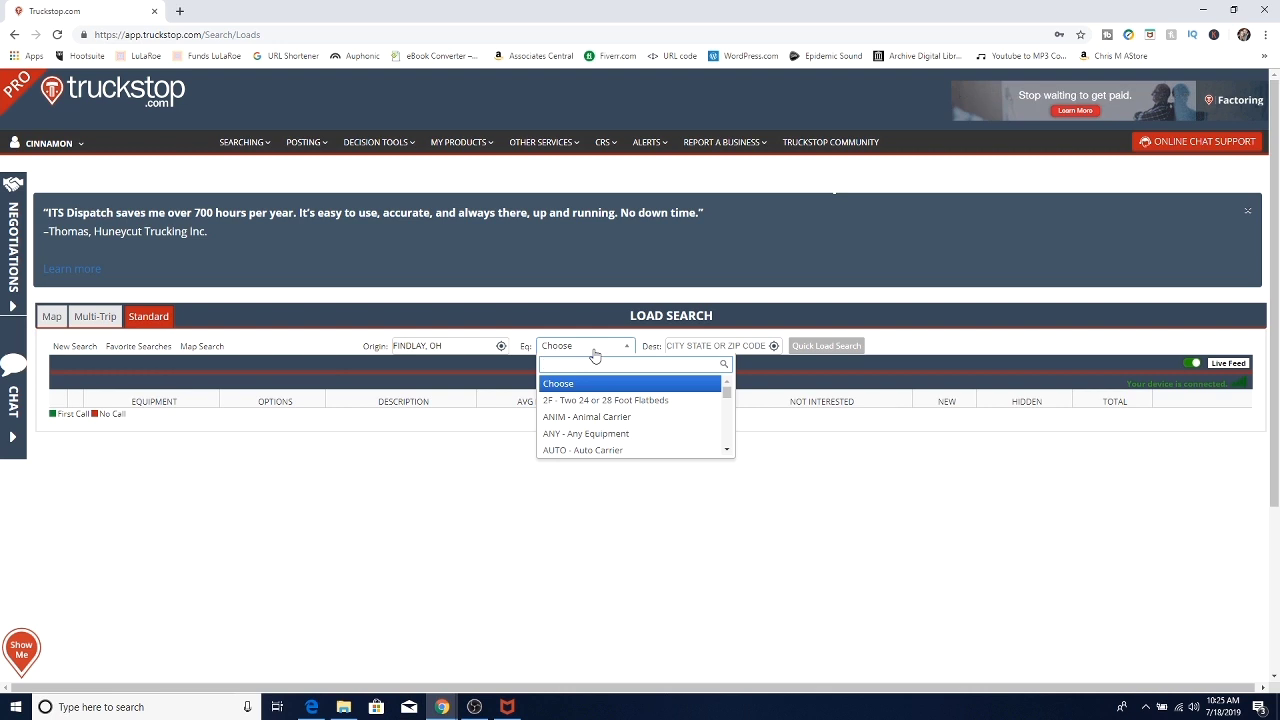
type("H")
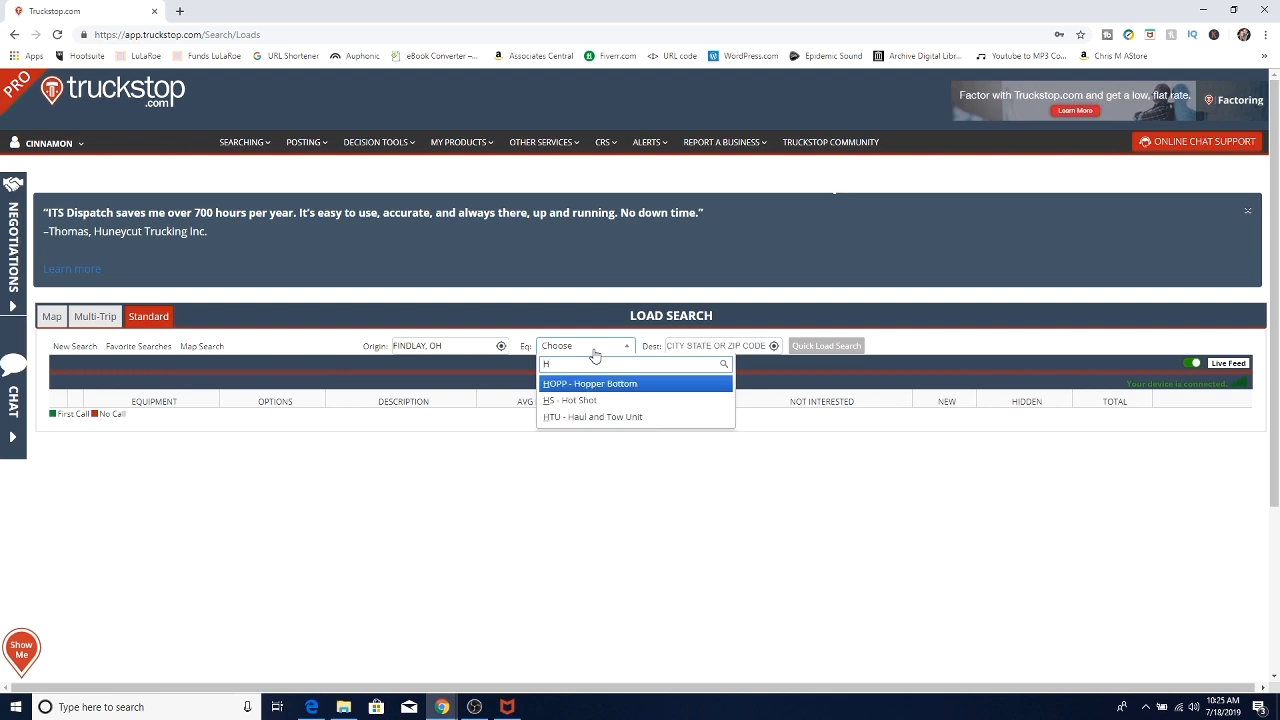
key("Down")
key("Return")
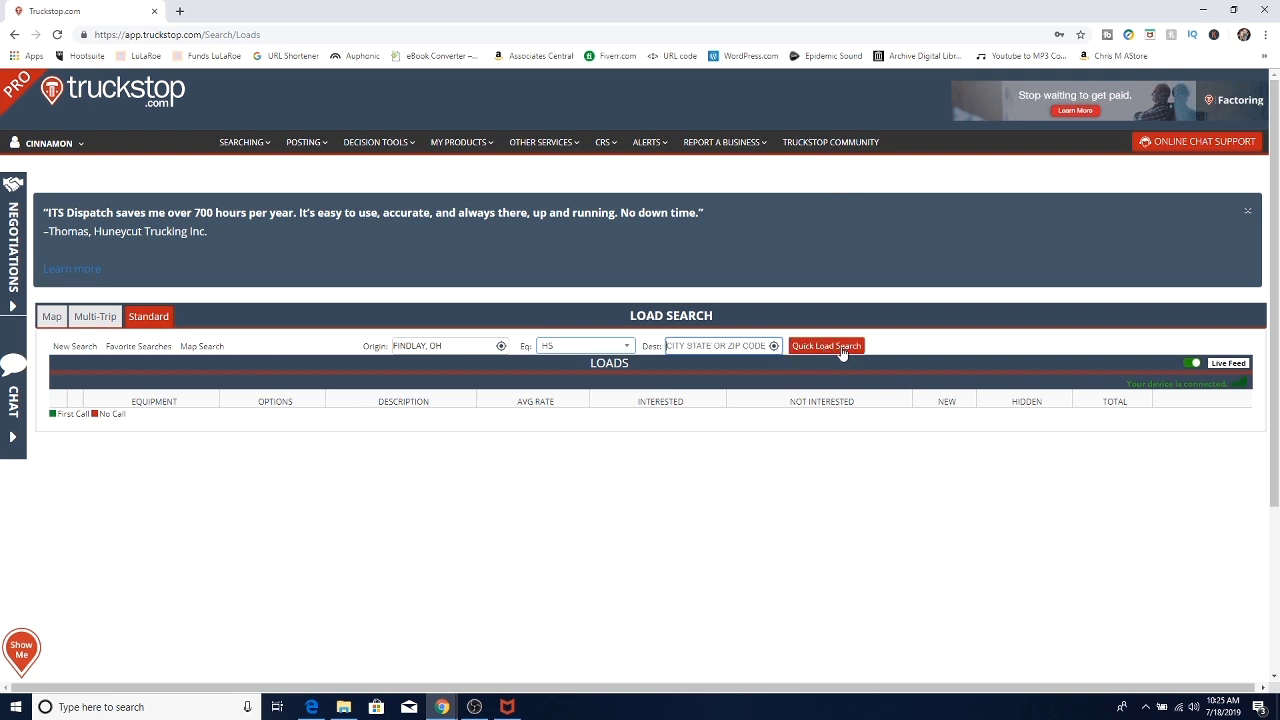
left_click(842, 349)
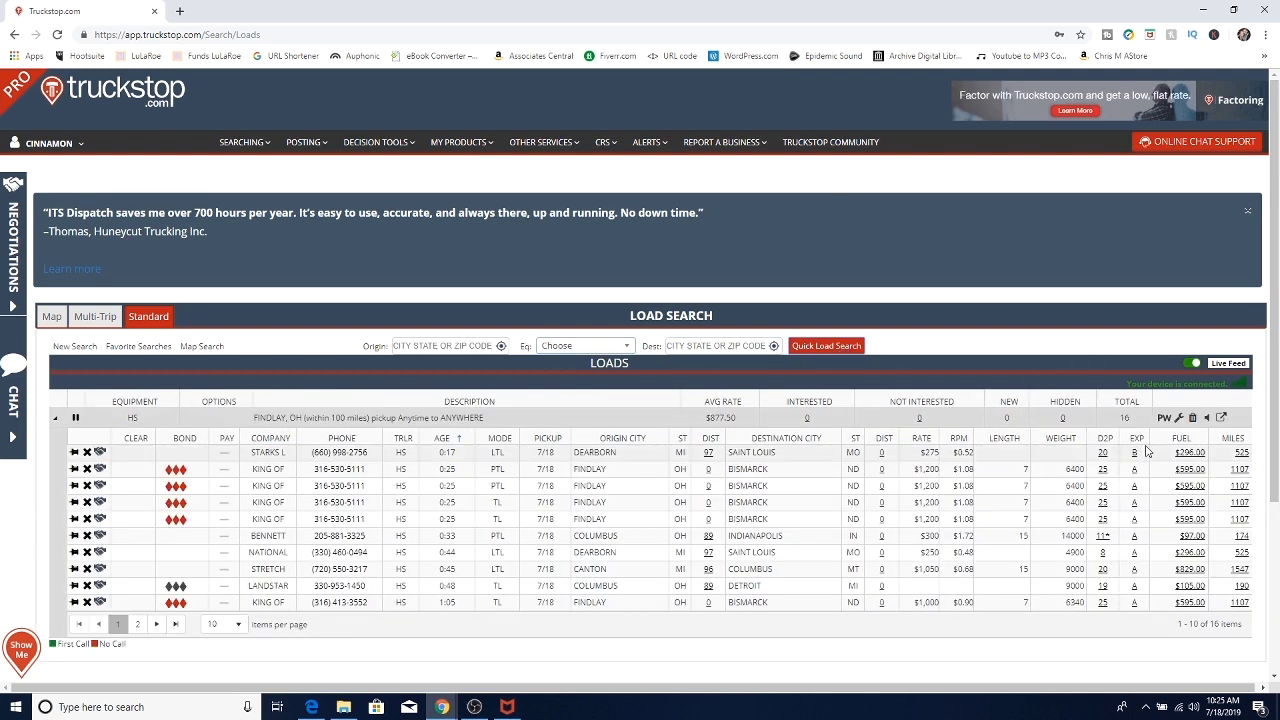
Edit the Findlay load search and set the origin radius to 150
left_click(1178, 419)
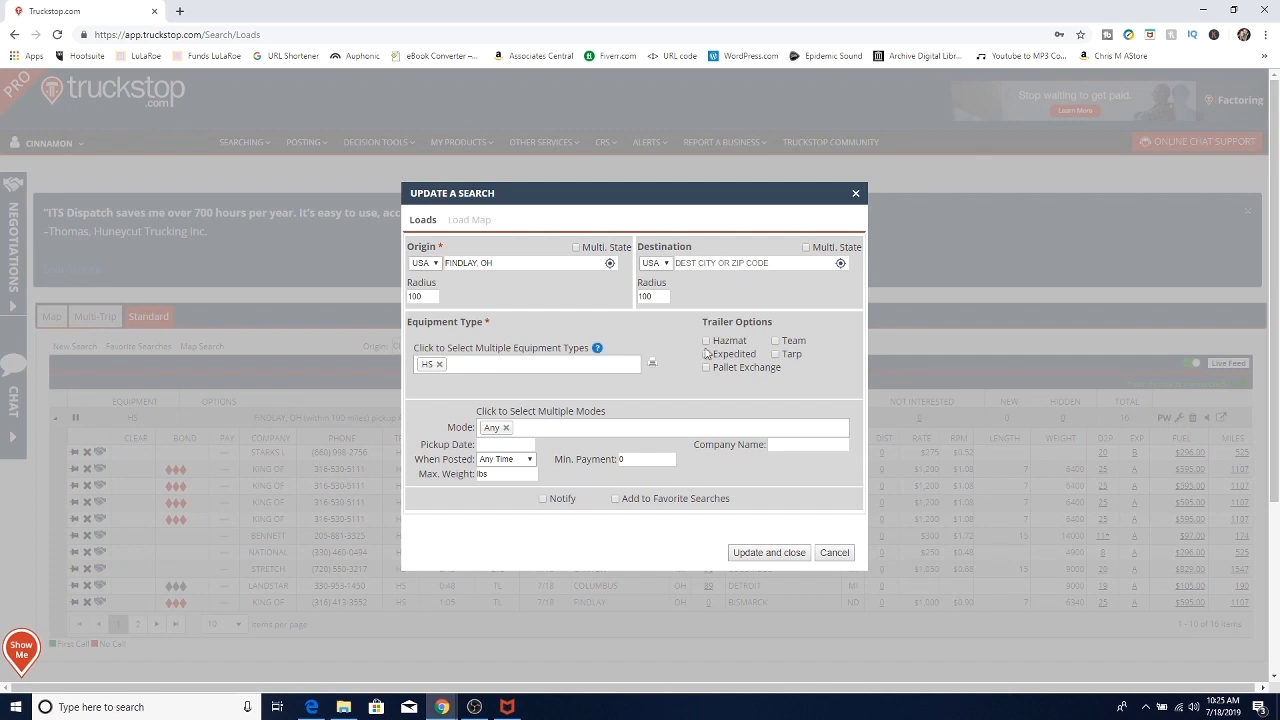
double_click(428, 295)
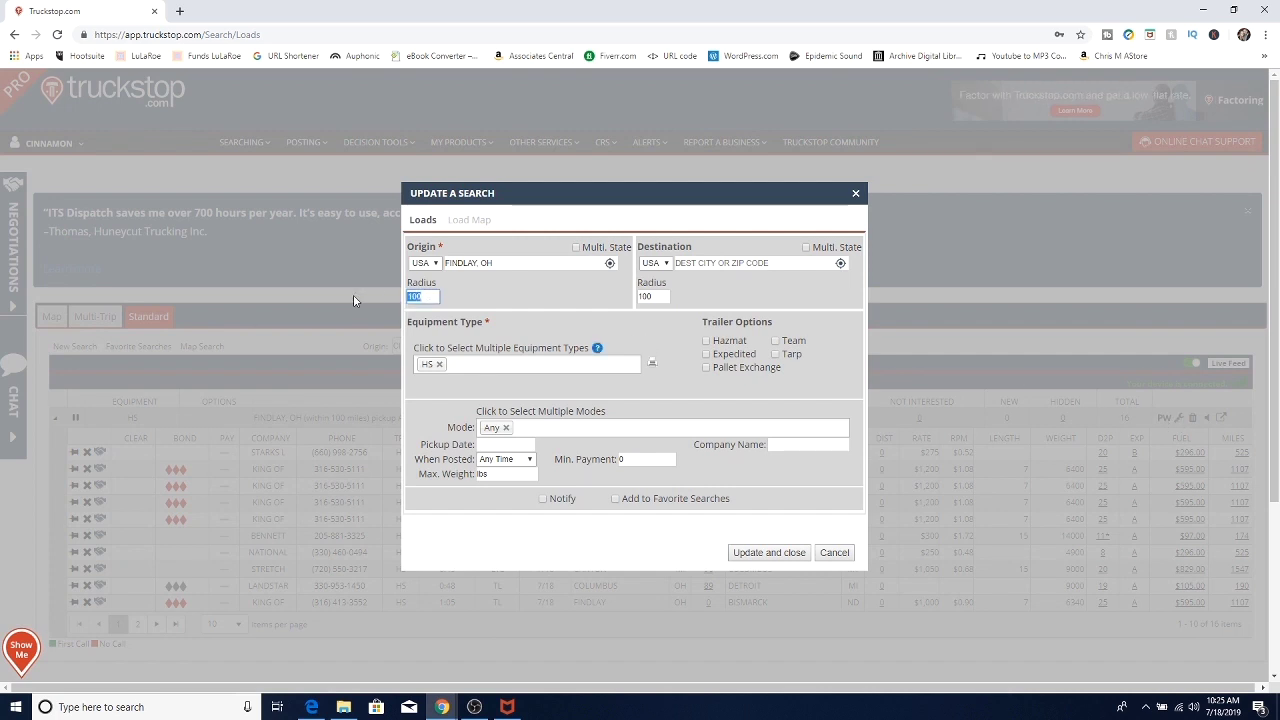
type("150")
Add FSD - Flatbed or Step Deck and FA - FlatBed - Air-Ride to the search's equipment types
left_click(470, 365)
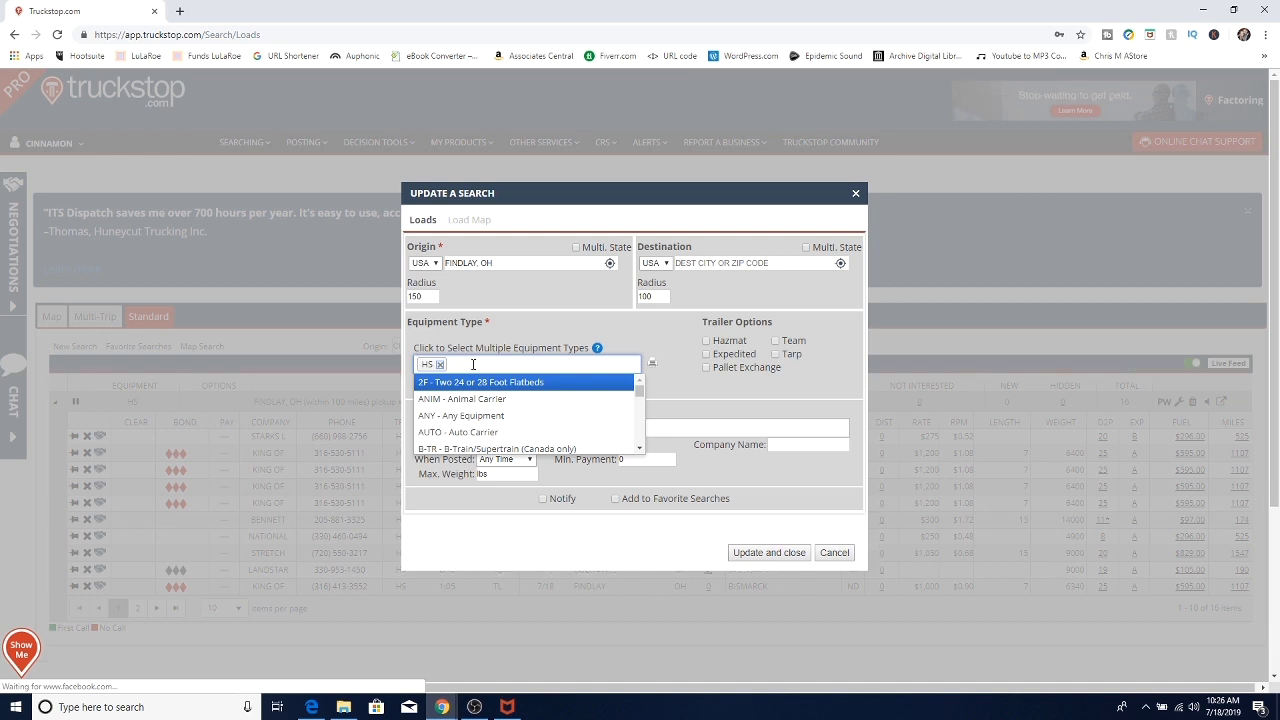
type("FSD")
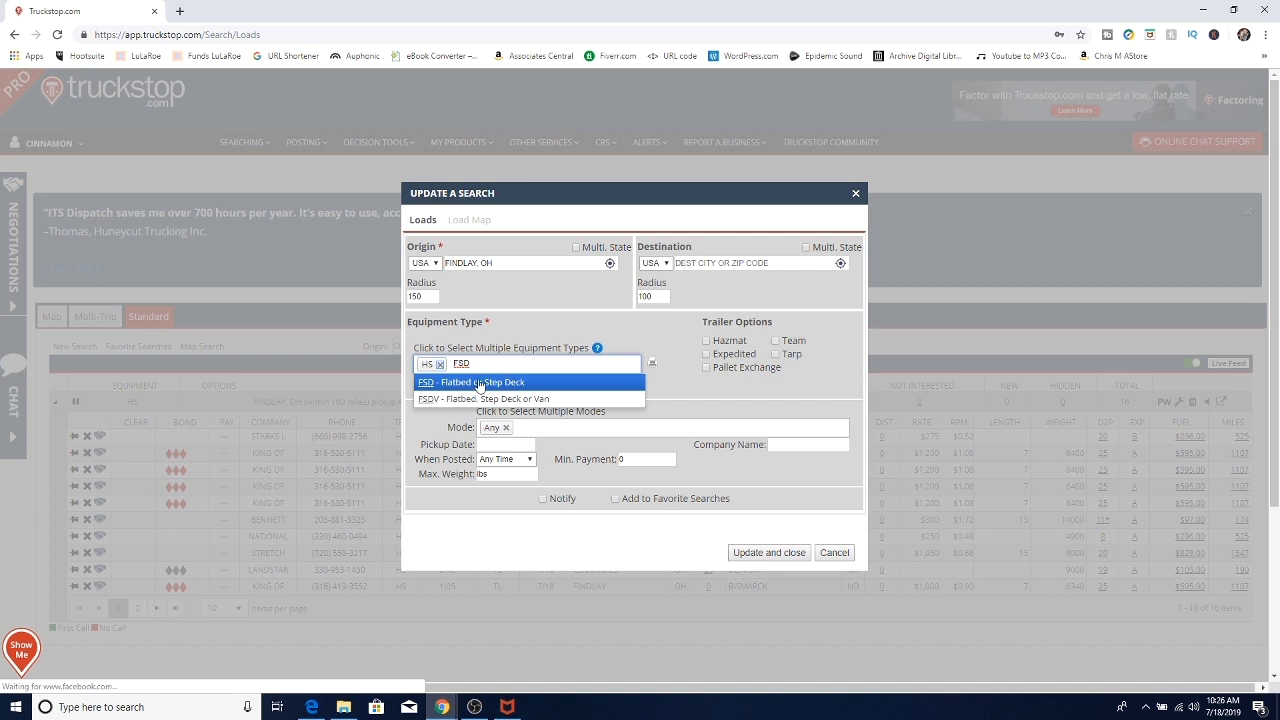
left_click(480, 384)
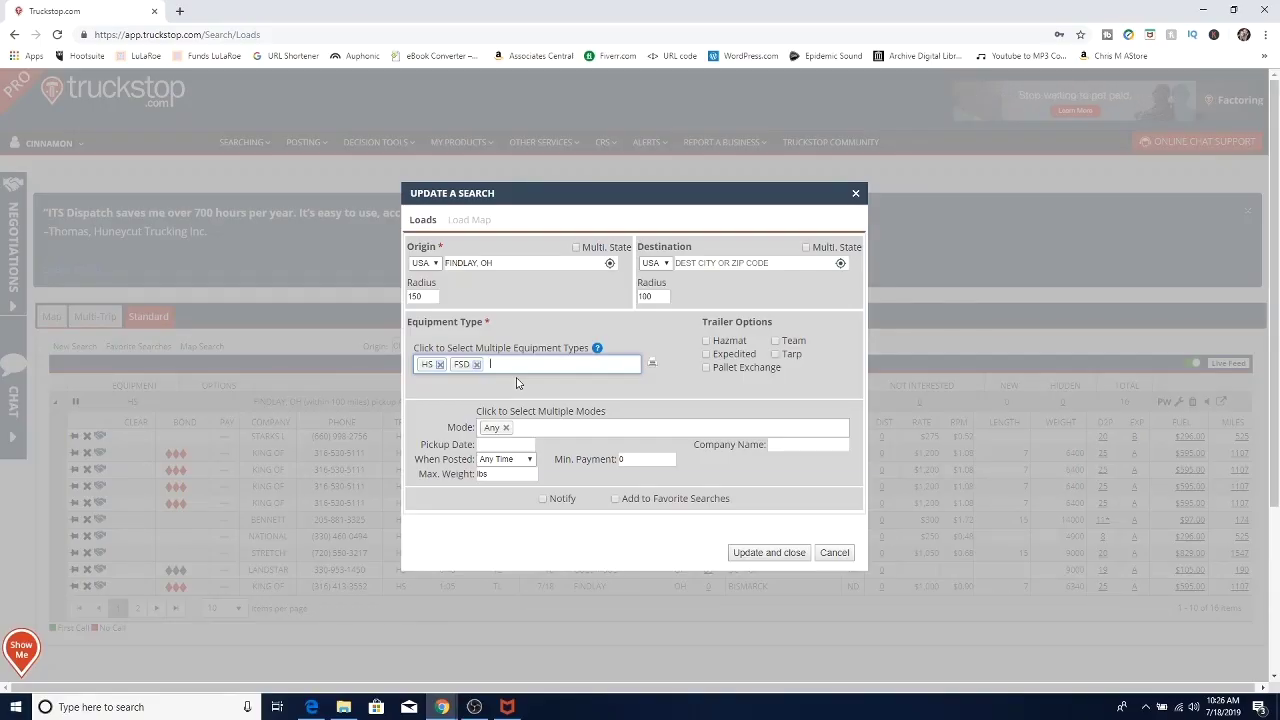
type("FA")
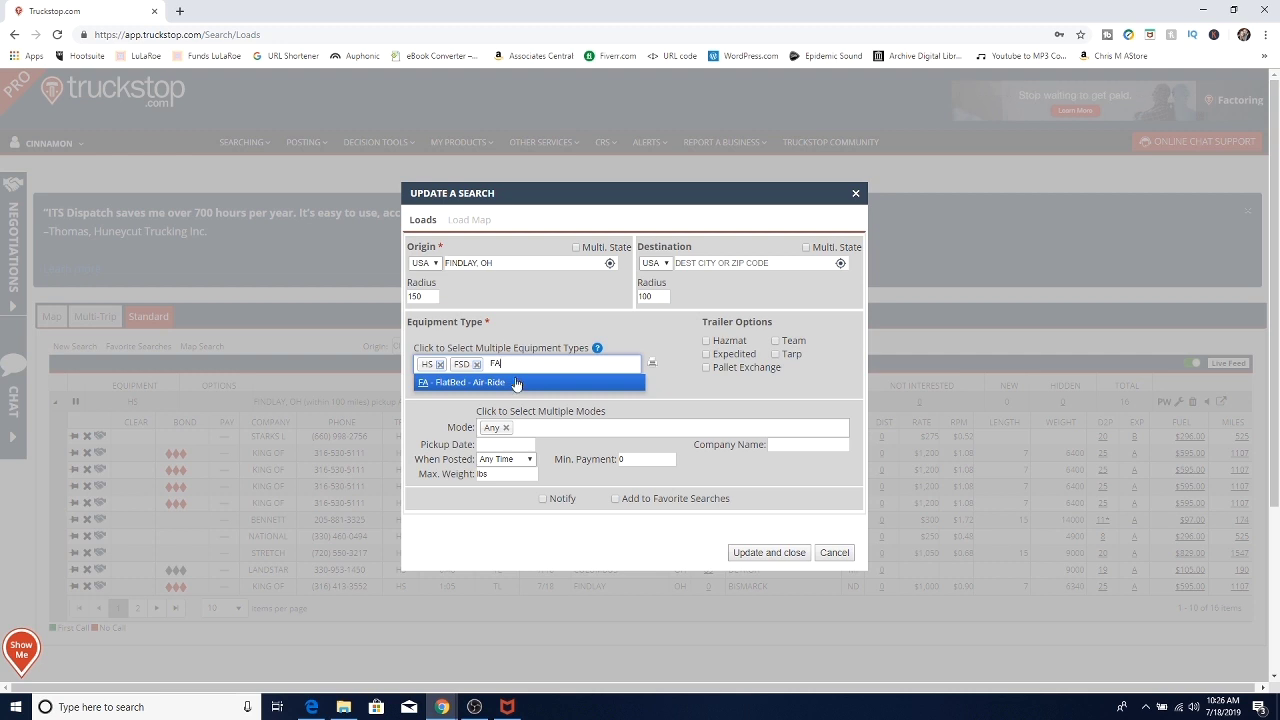
left_click(516, 384)
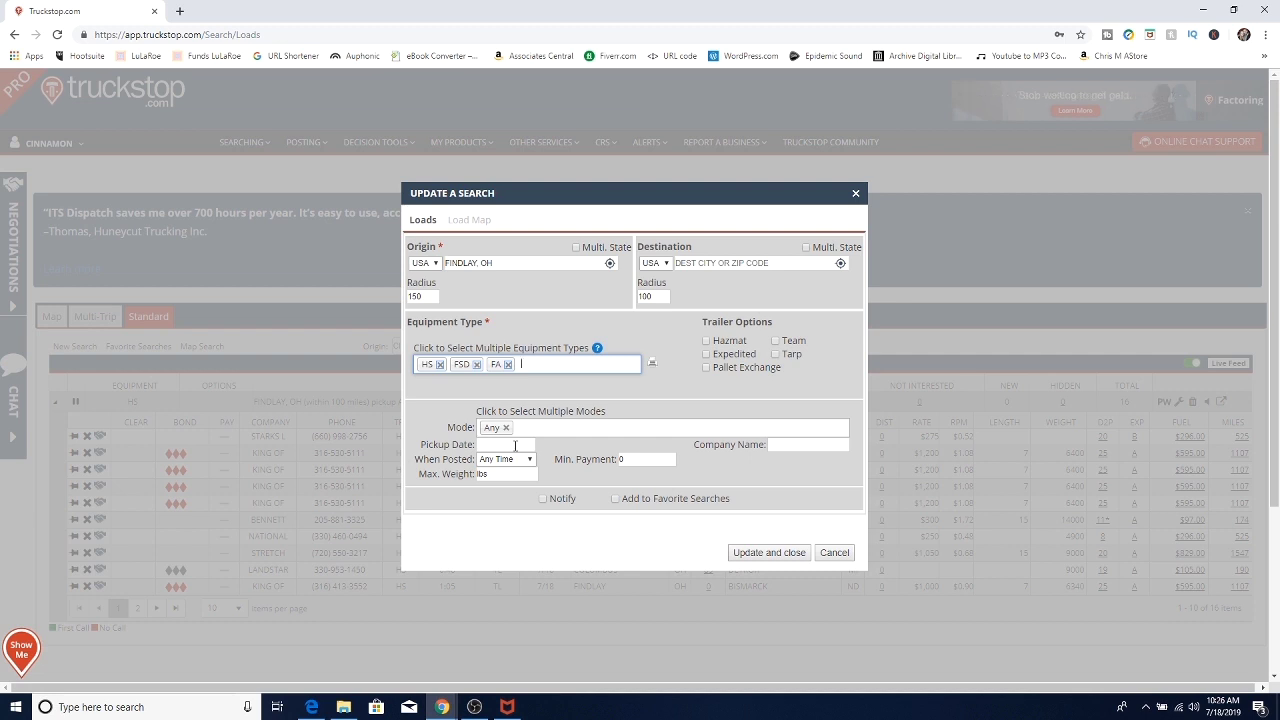
Limit the search to pickup date 7/18/19 and a maximum weight, and apply the update
left_click(515, 445)
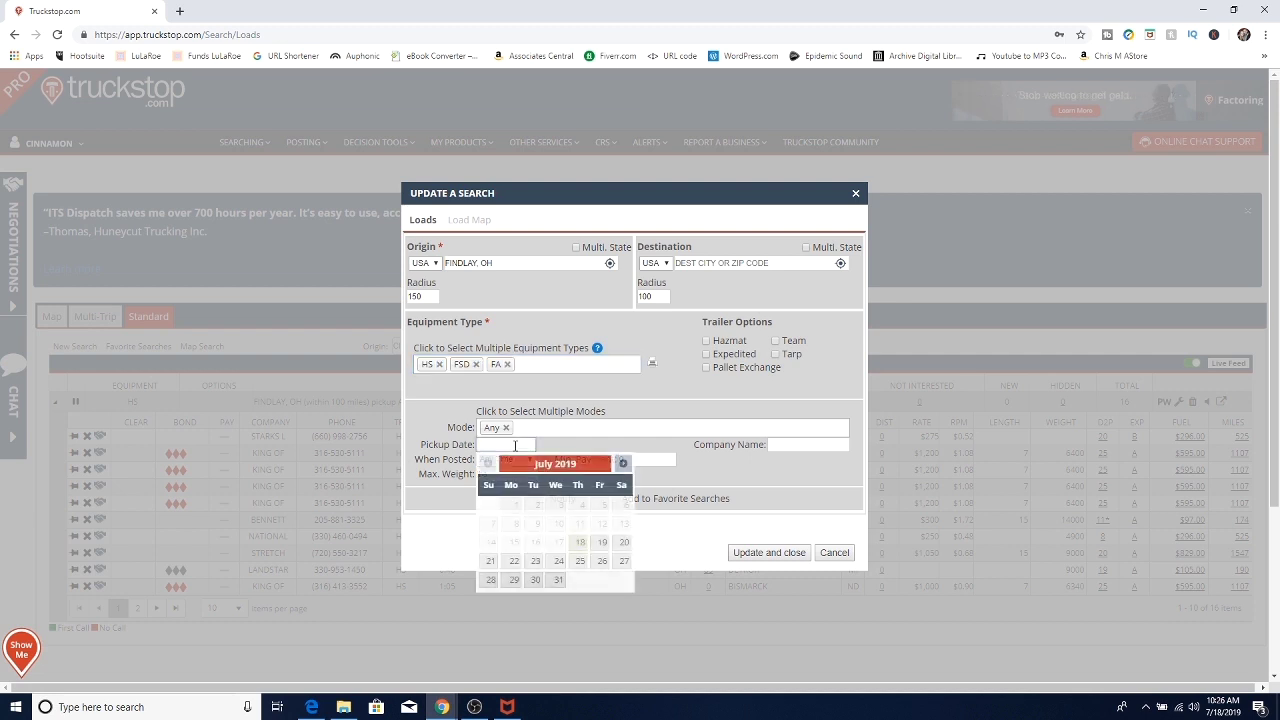
left_click(579, 542)
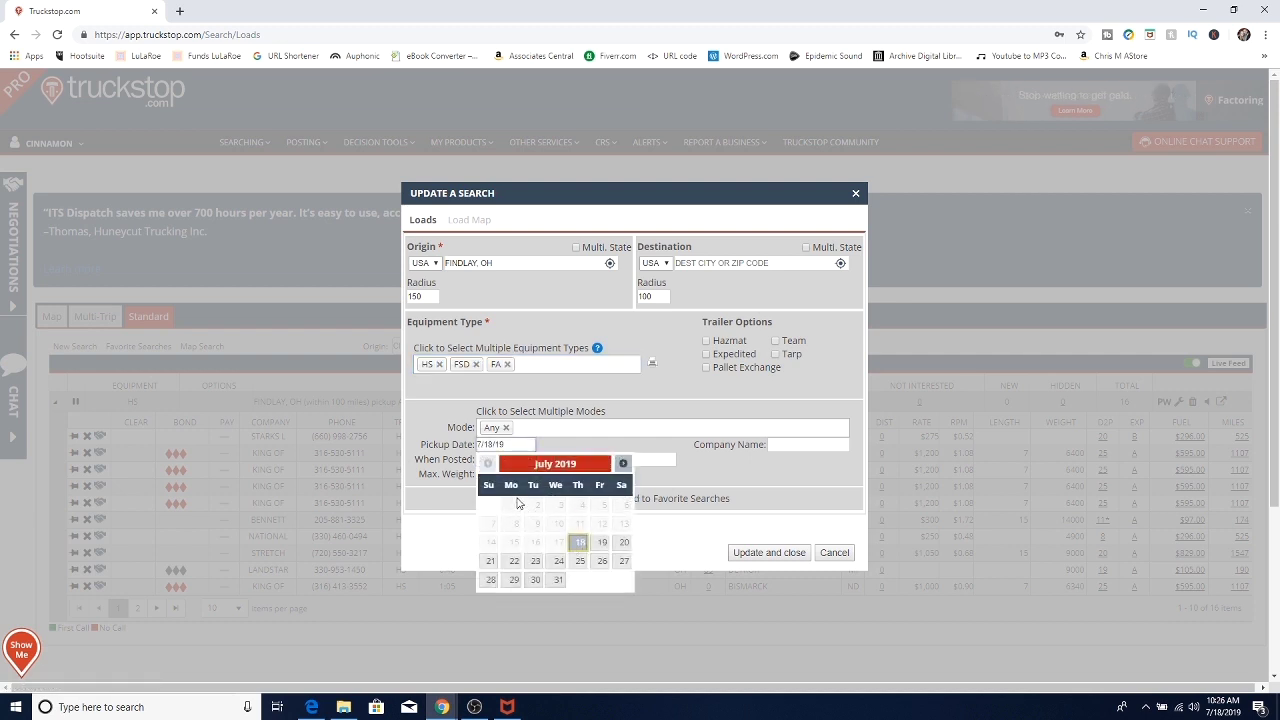
left_click(526, 390)
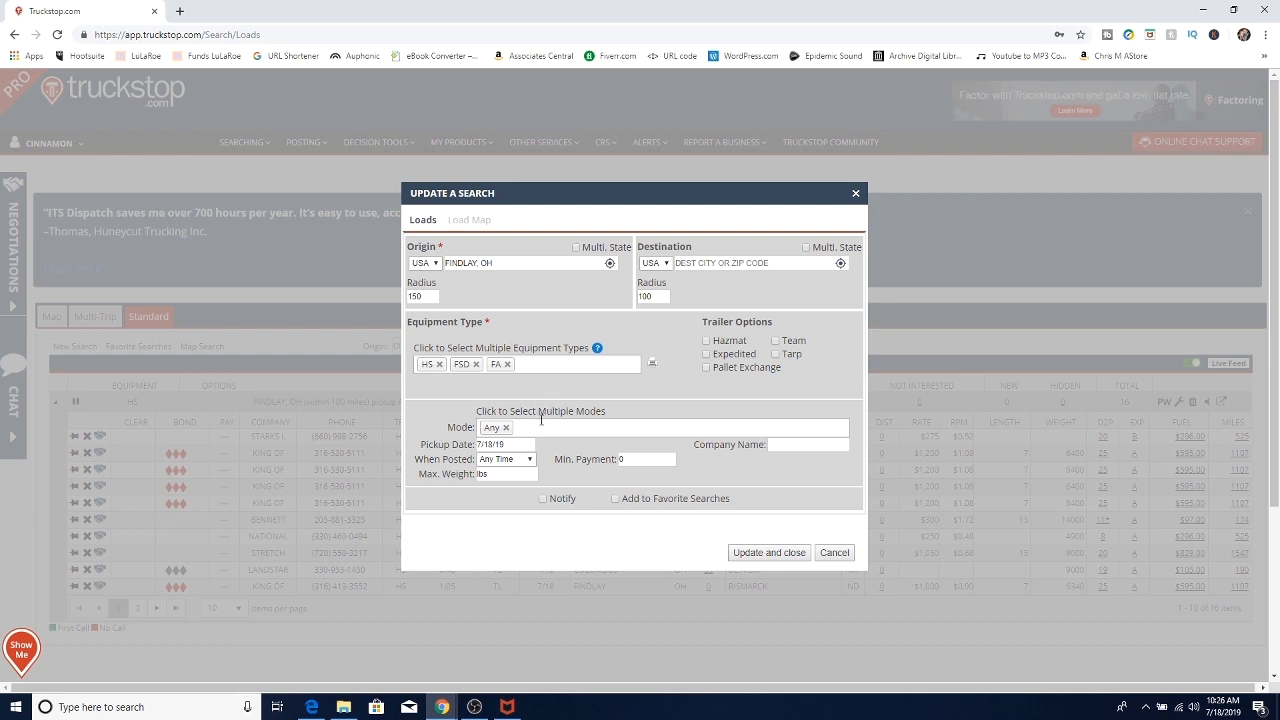
left_click(518, 473)
type("500")
left_click(790, 556)
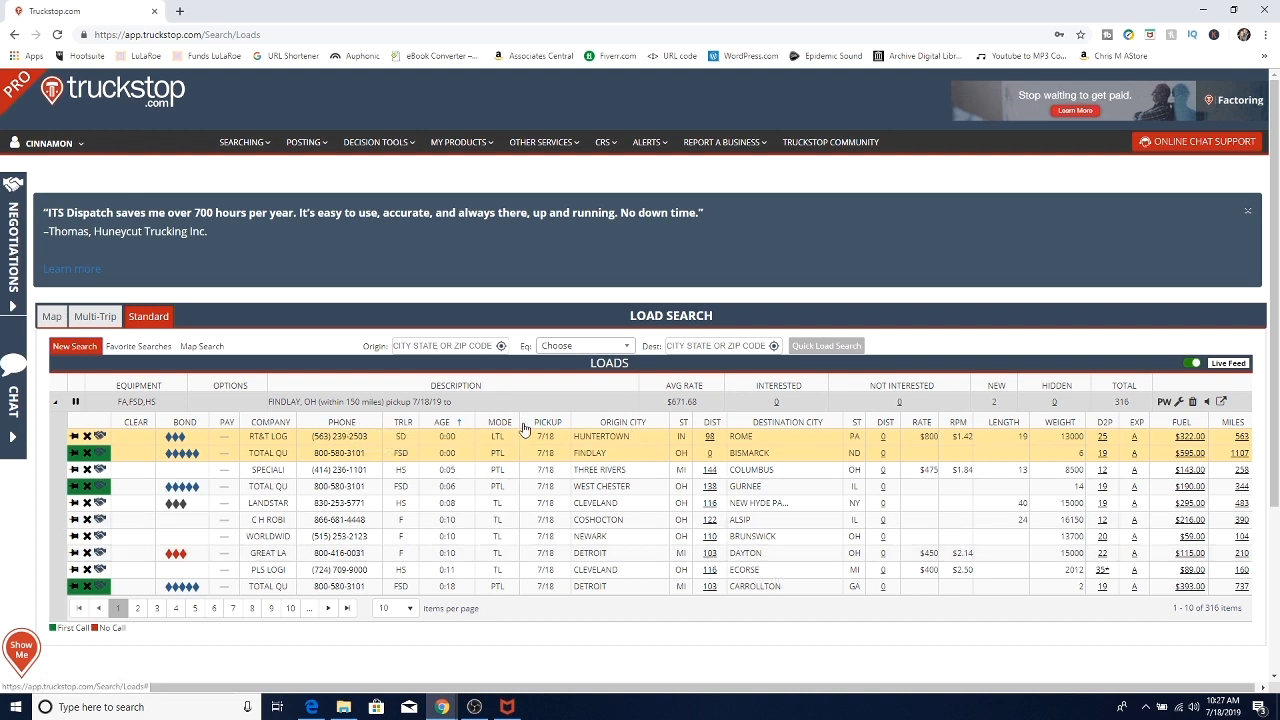
Sort the loads by origin distance and by destination state, each in ascending and descending order
left_click(714, 426)
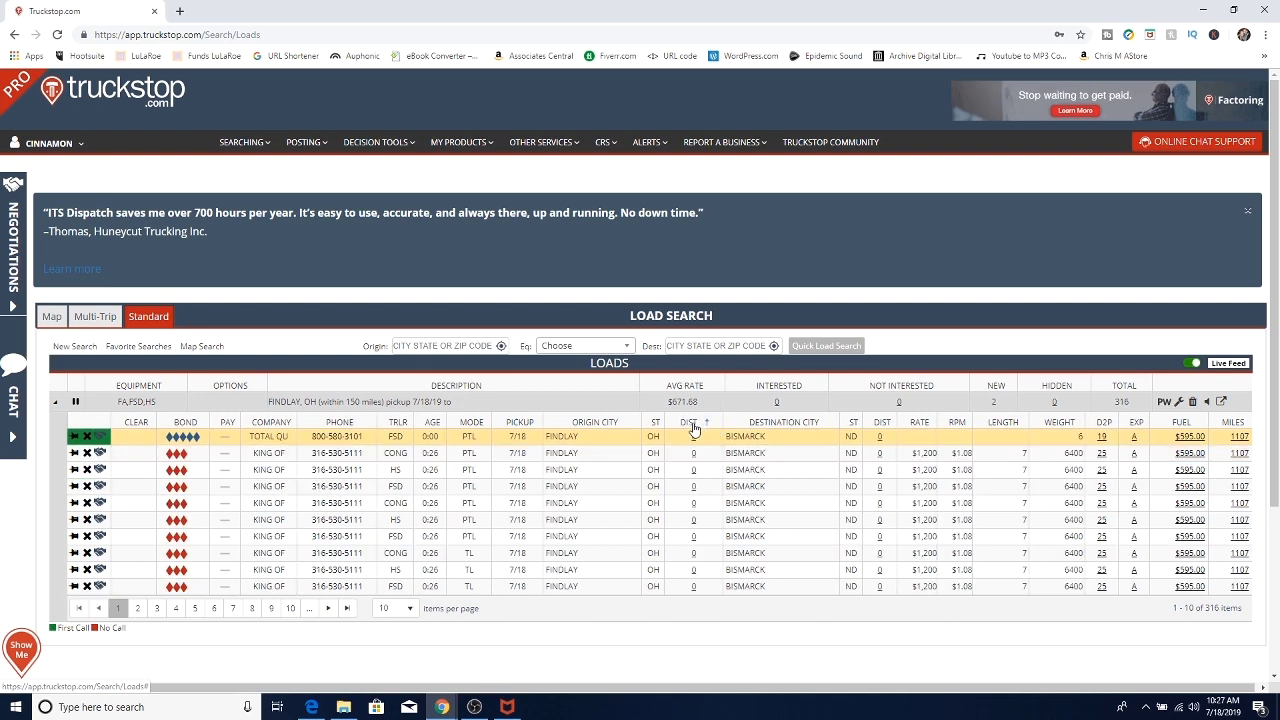
left_click(695, 425)
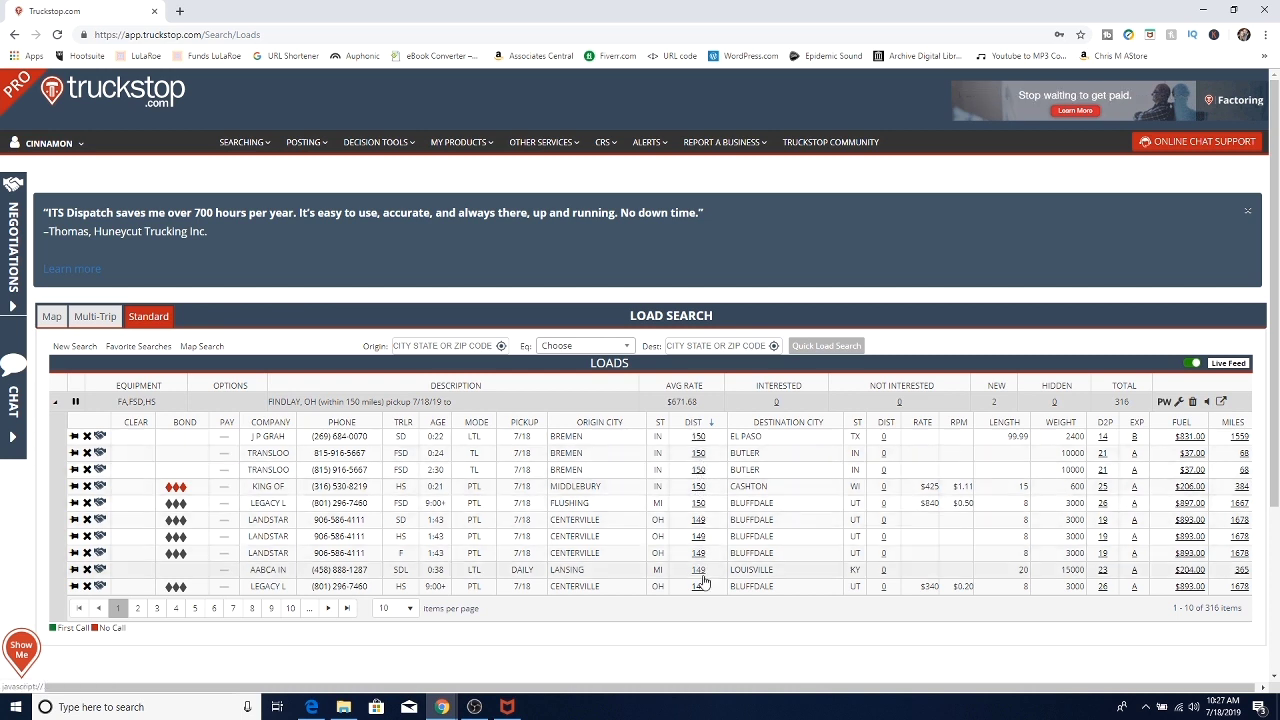
left_click(857, 423)
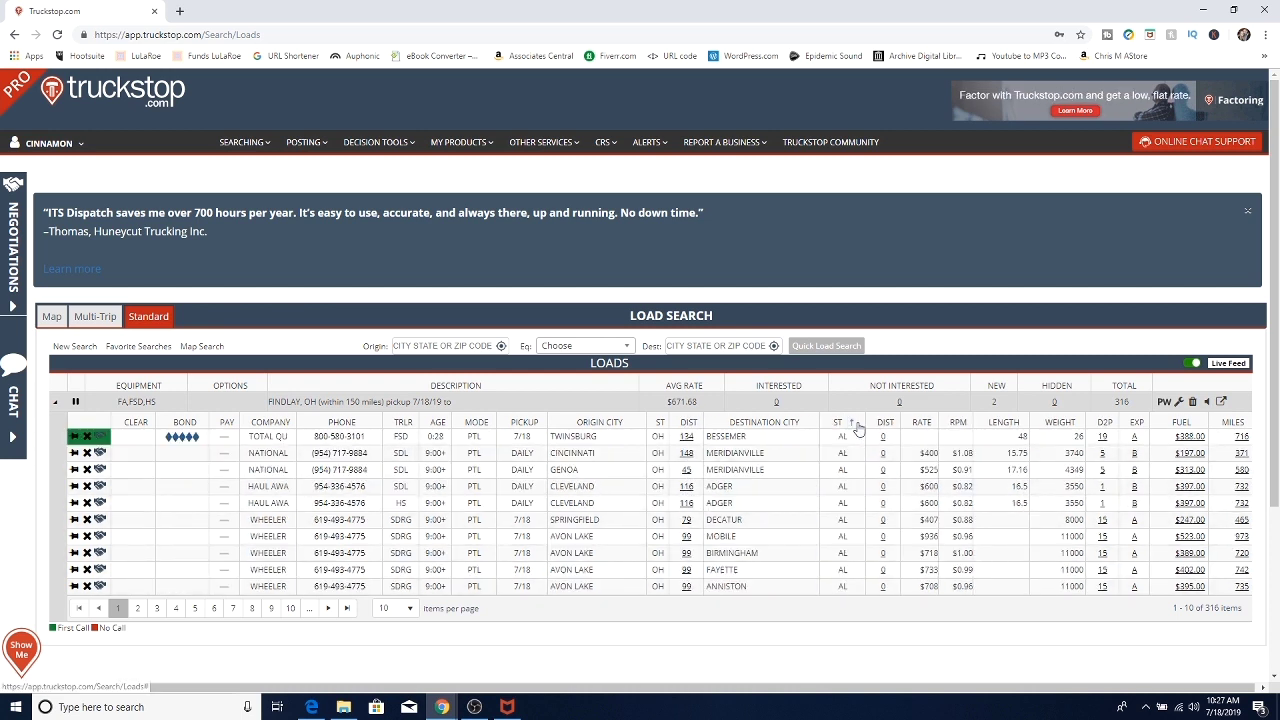
left_click(840, 423)
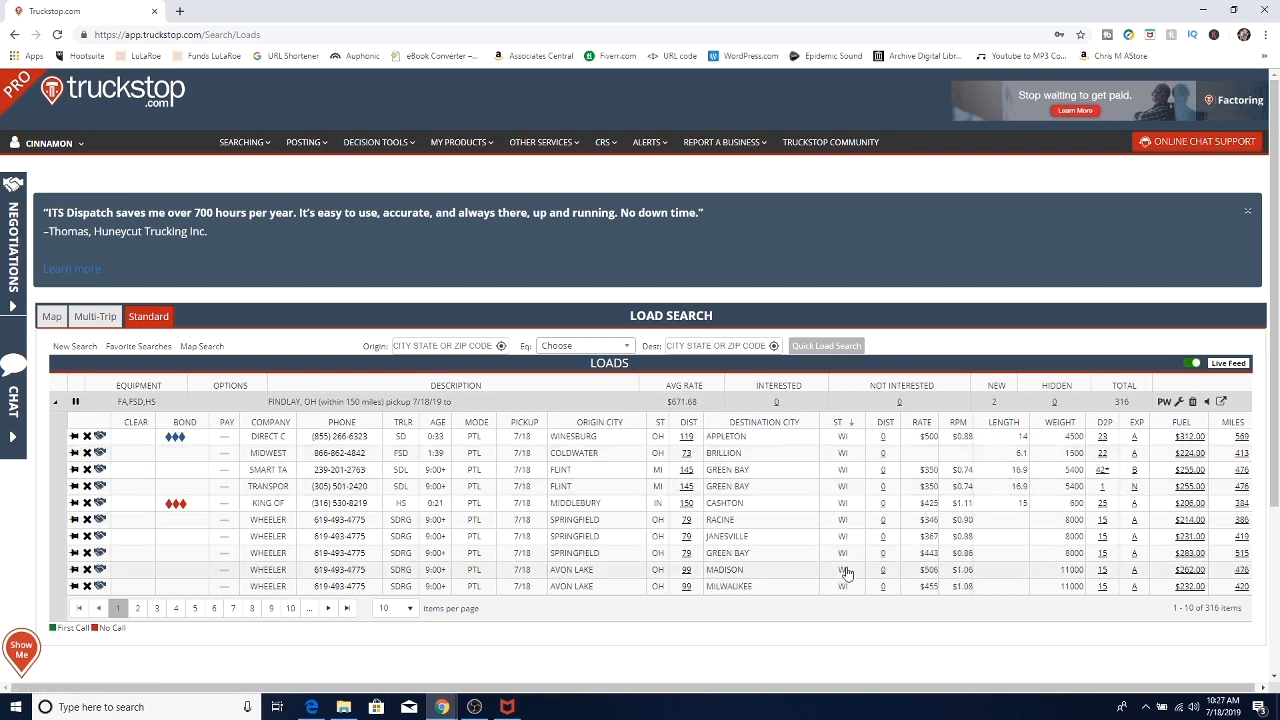
Sort the loads by rate per mile from highest to lowest and show 200 items per page
left_click(960, 424)
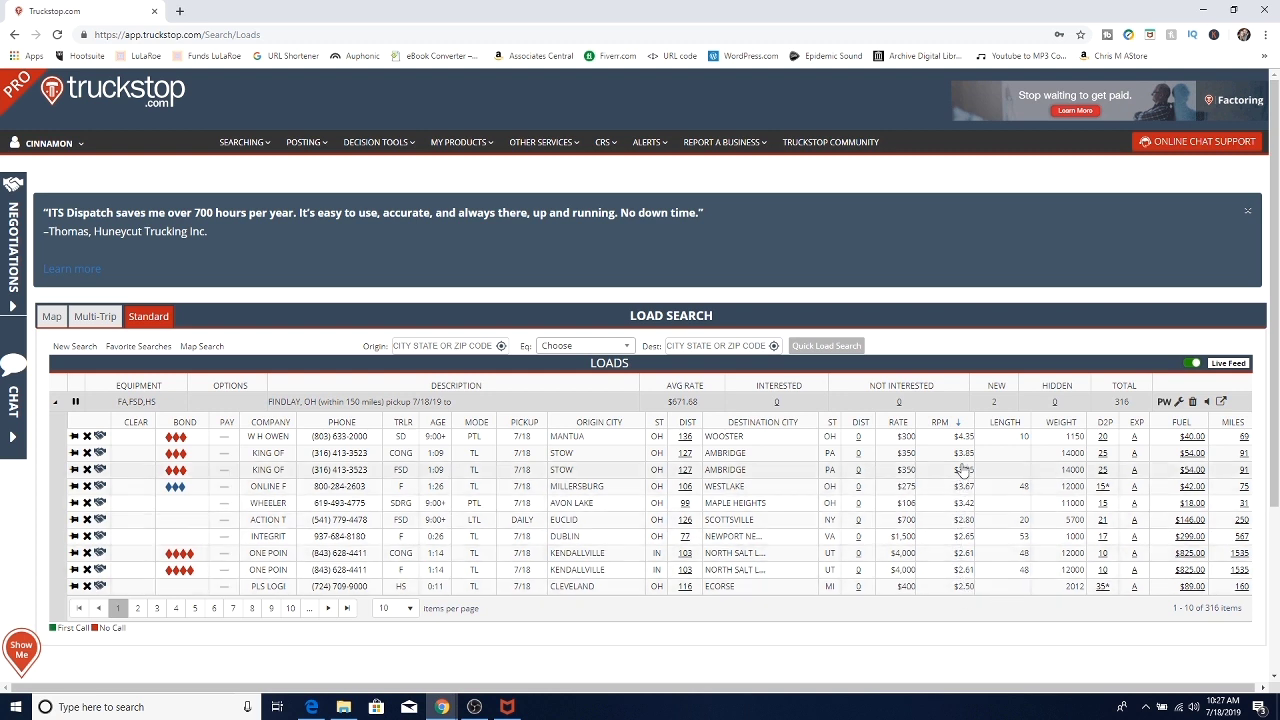
left_click(410, 612)
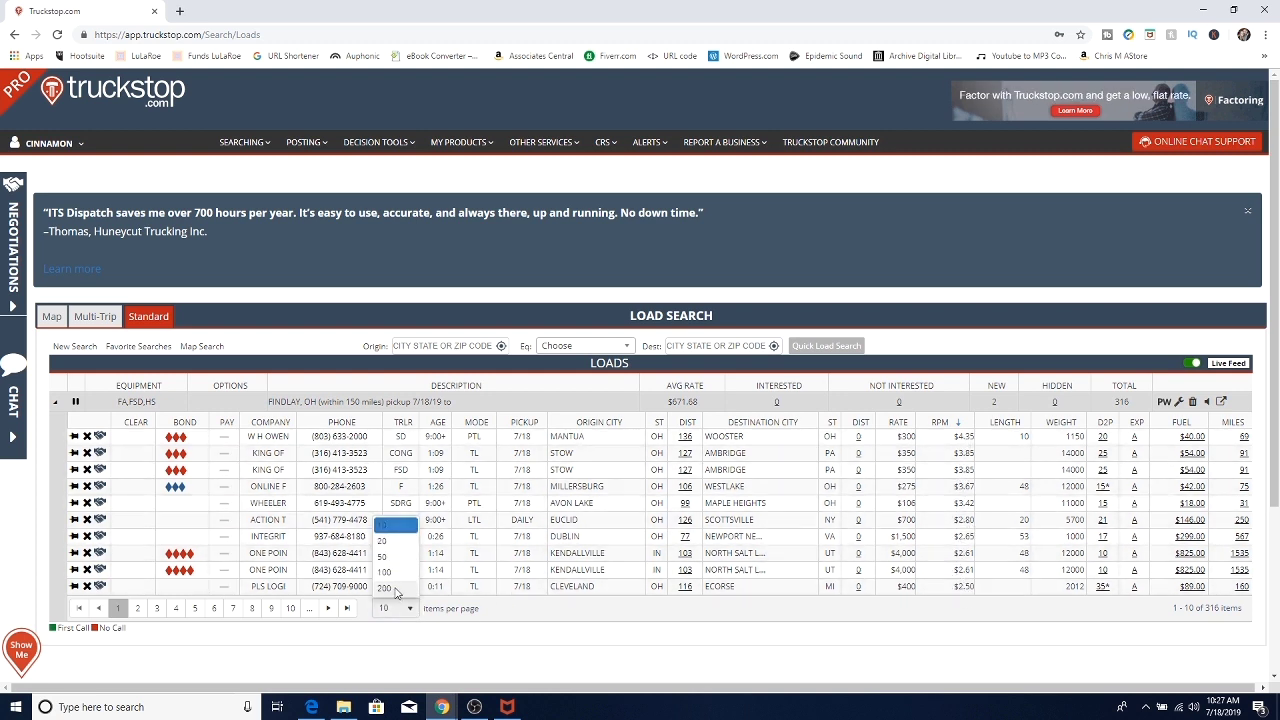
left_click(394, 589)
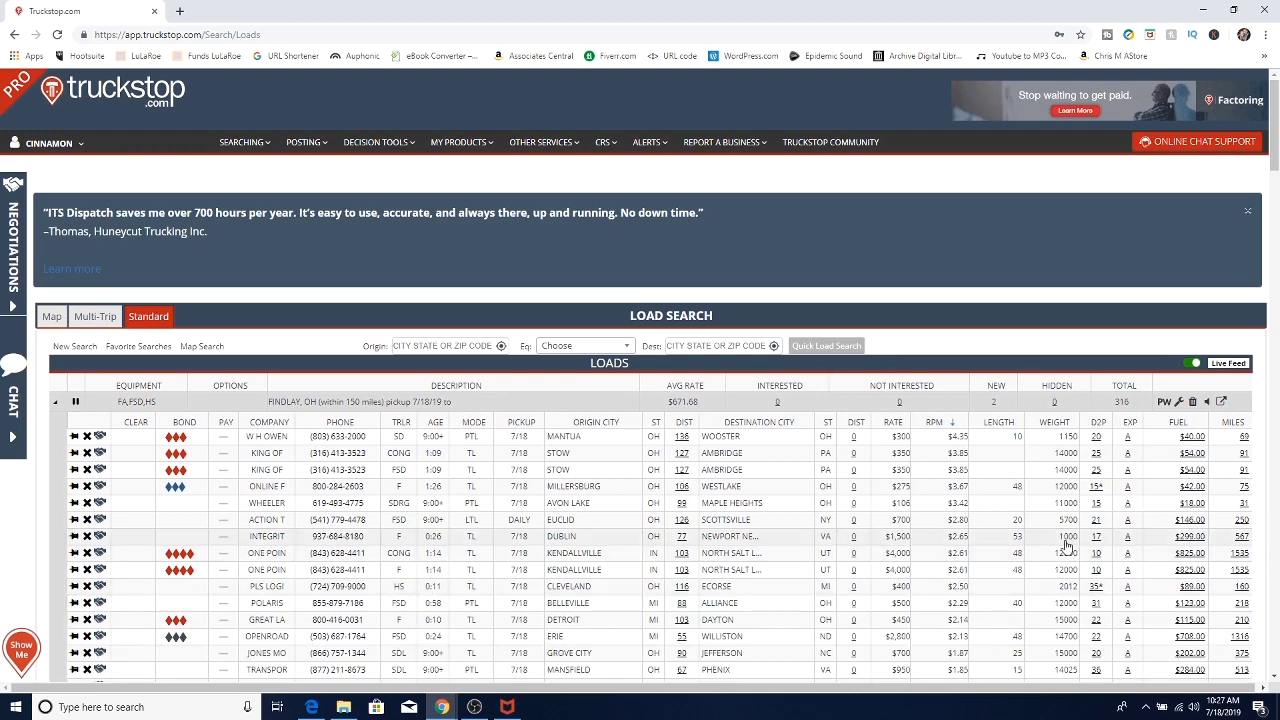
Open the Euclid, OH to Scottsville, NY load and review its posting company, market rates and load details
scroll(1020, 570, "down", 2)
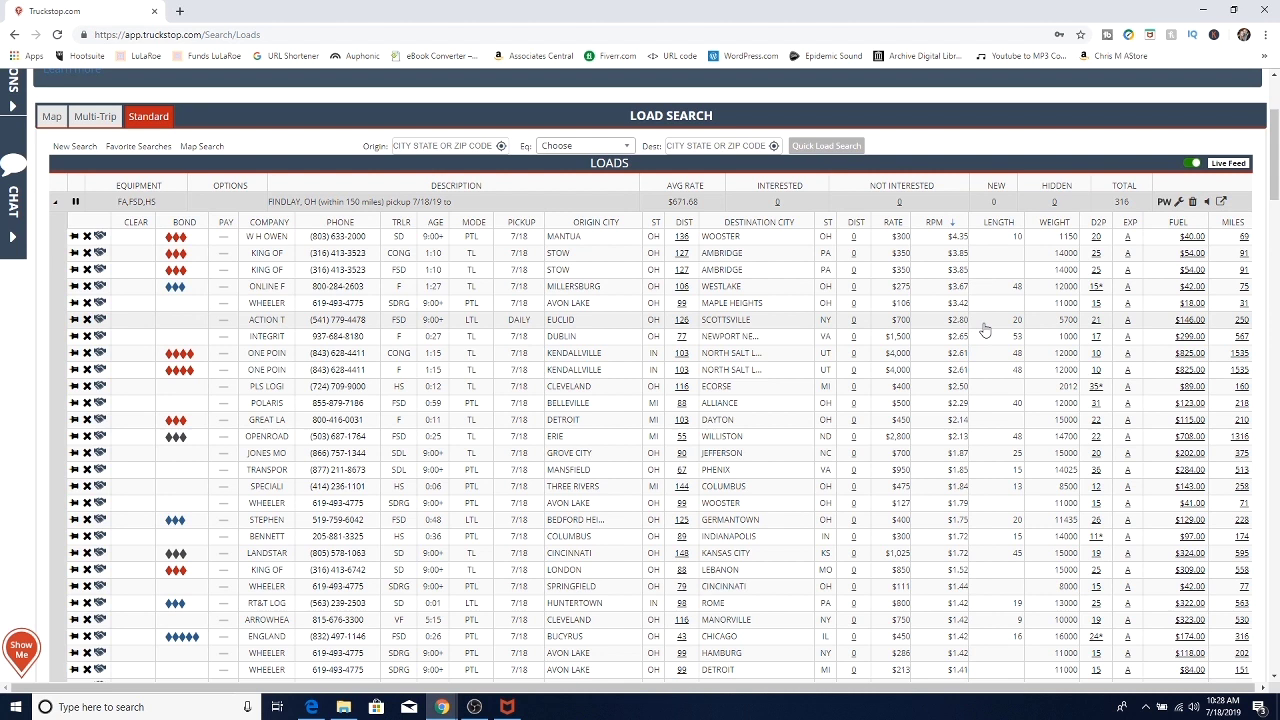
left_click(736, 330)
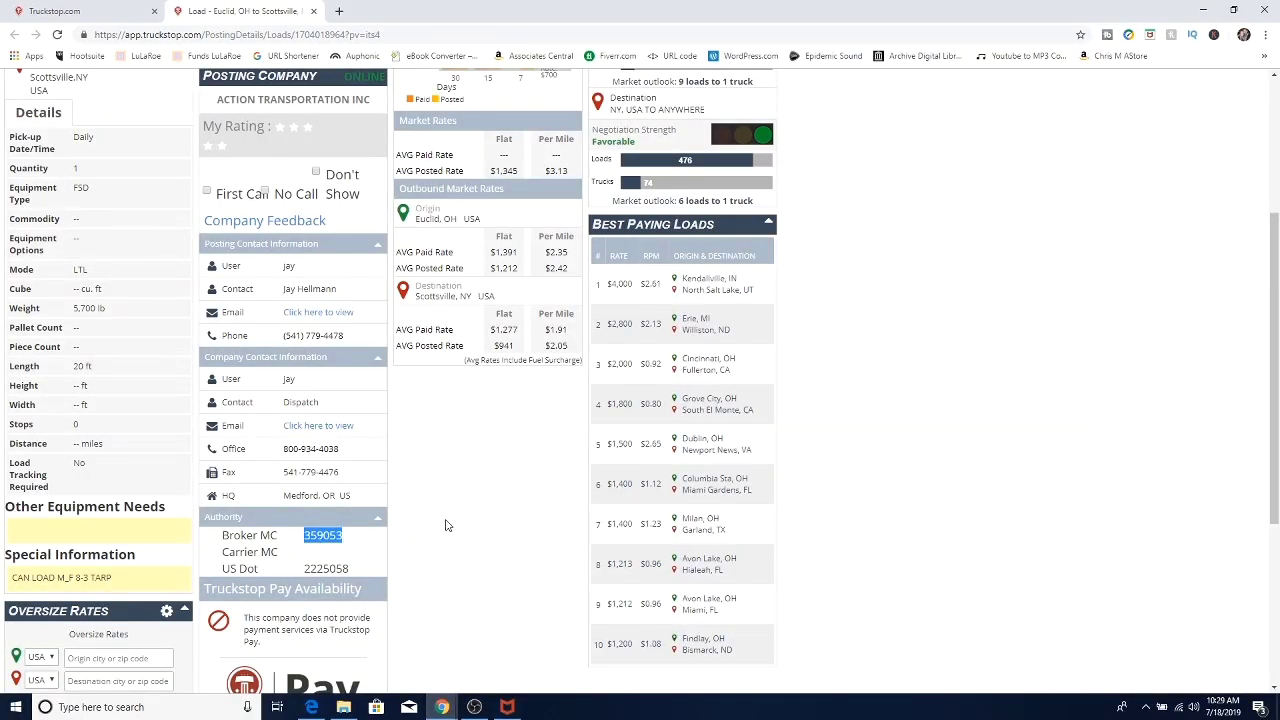
scroll(448, 524, "up", 3)
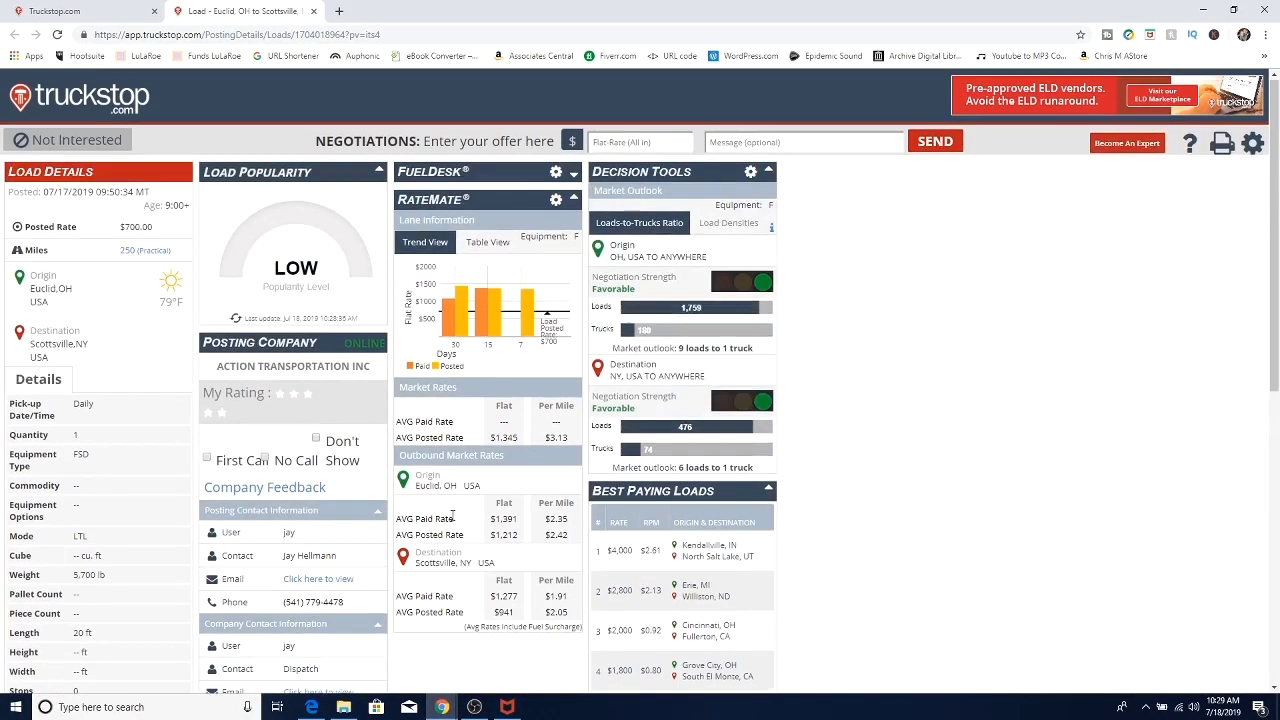
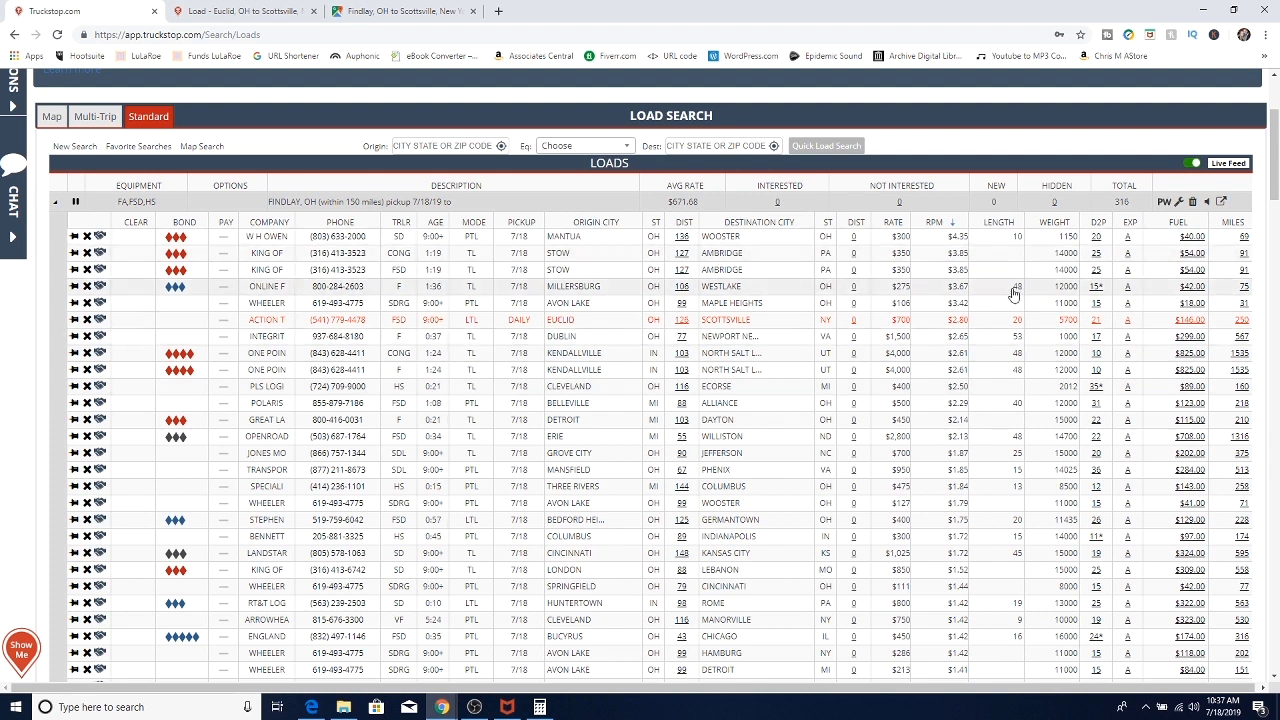
Open the Millersburg to Westlake load, check its details and special information, and mark it as not interested
left_click(1012, 289)
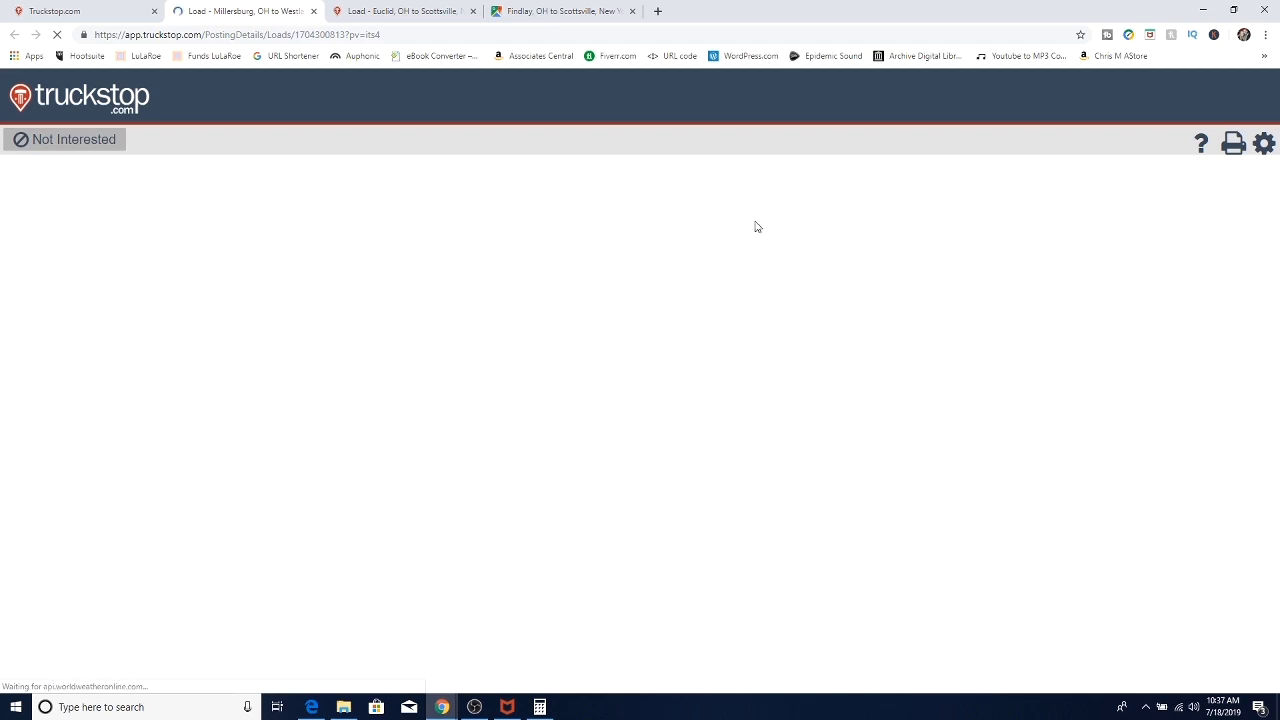
scroll(432, 416, "down", 3)
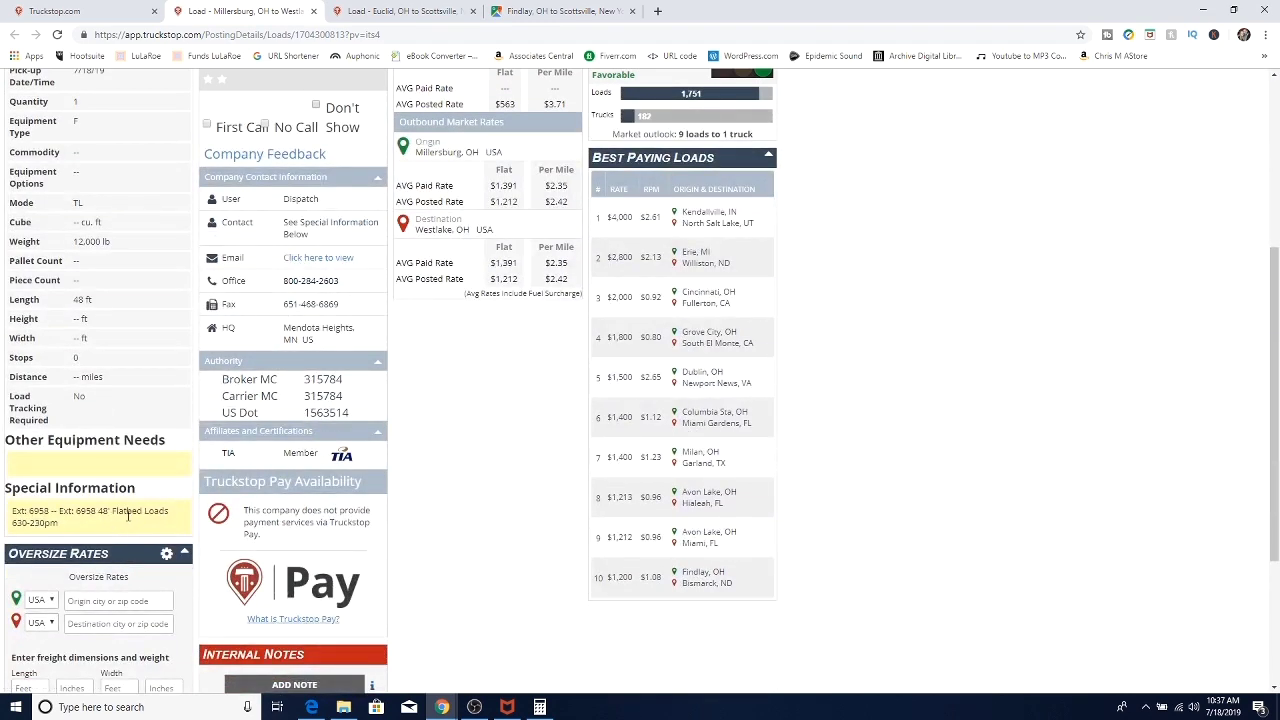
scroll(128, 515, "up", 3)
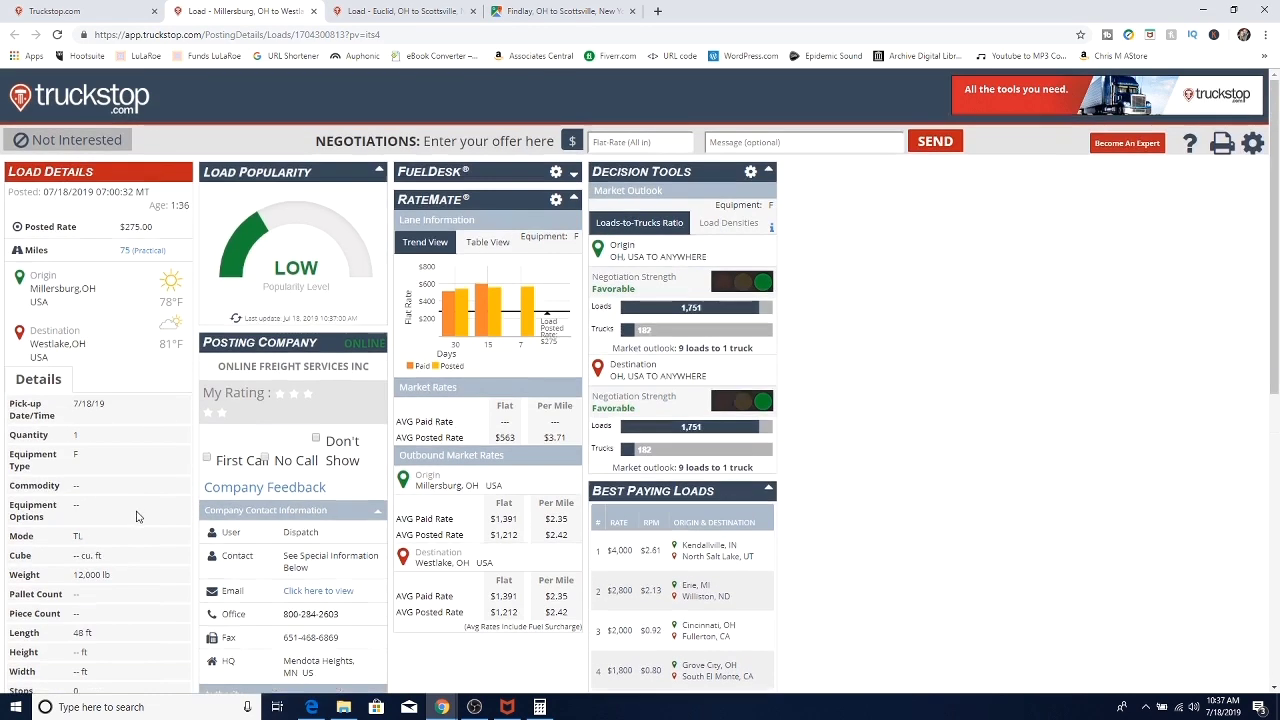
left_click(73, 143)
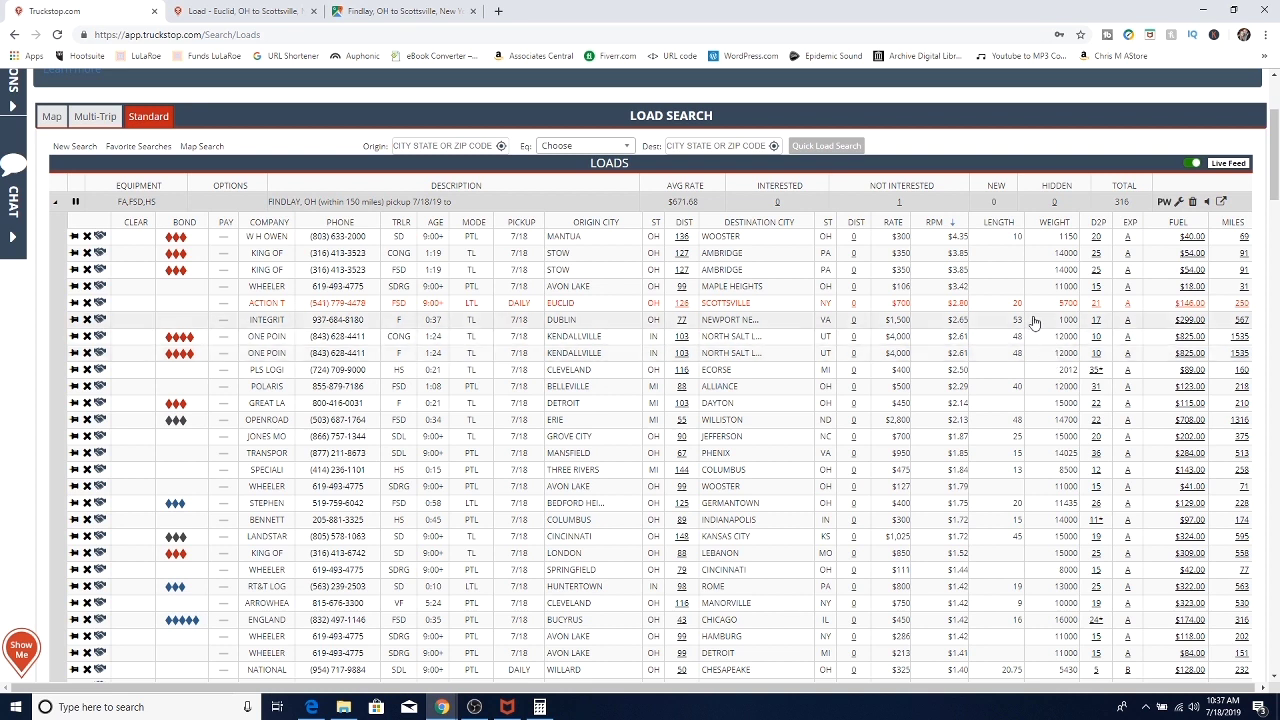
Remove the Dublin to Newport News load and both Kendallville to North Salt Lake loads as not interested
left_click(87, 320)
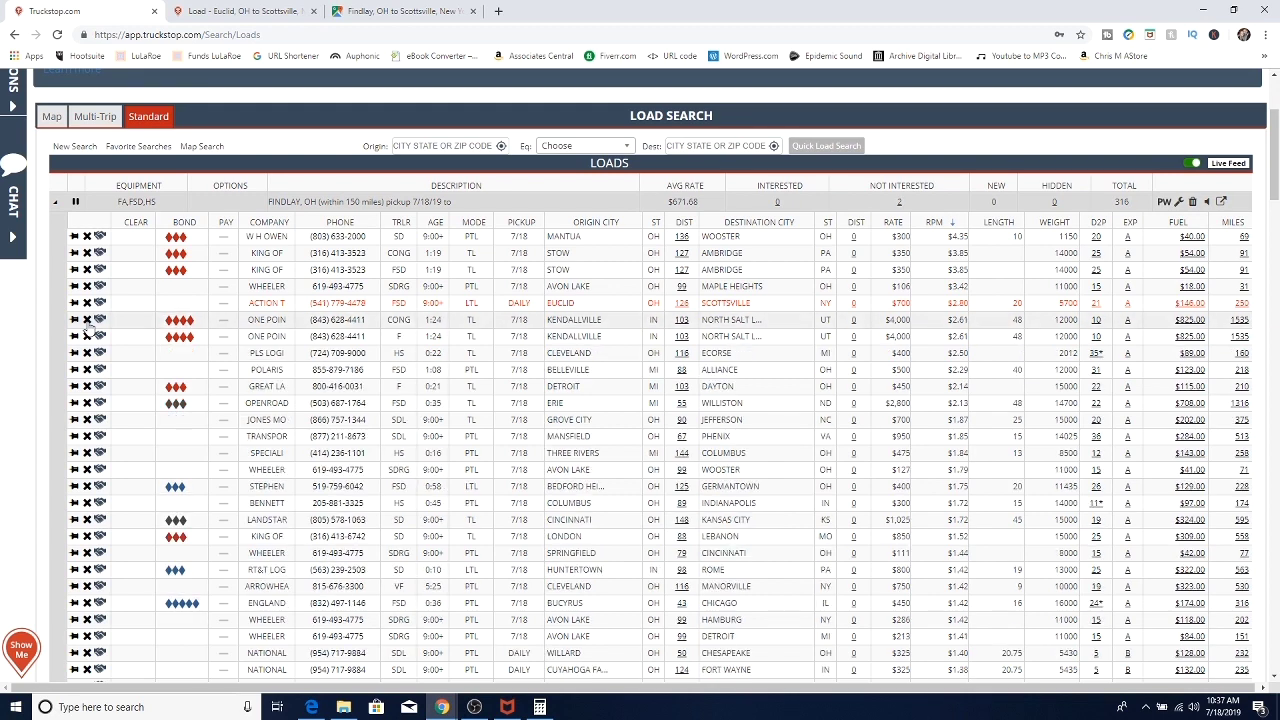
left_click(87, 321)
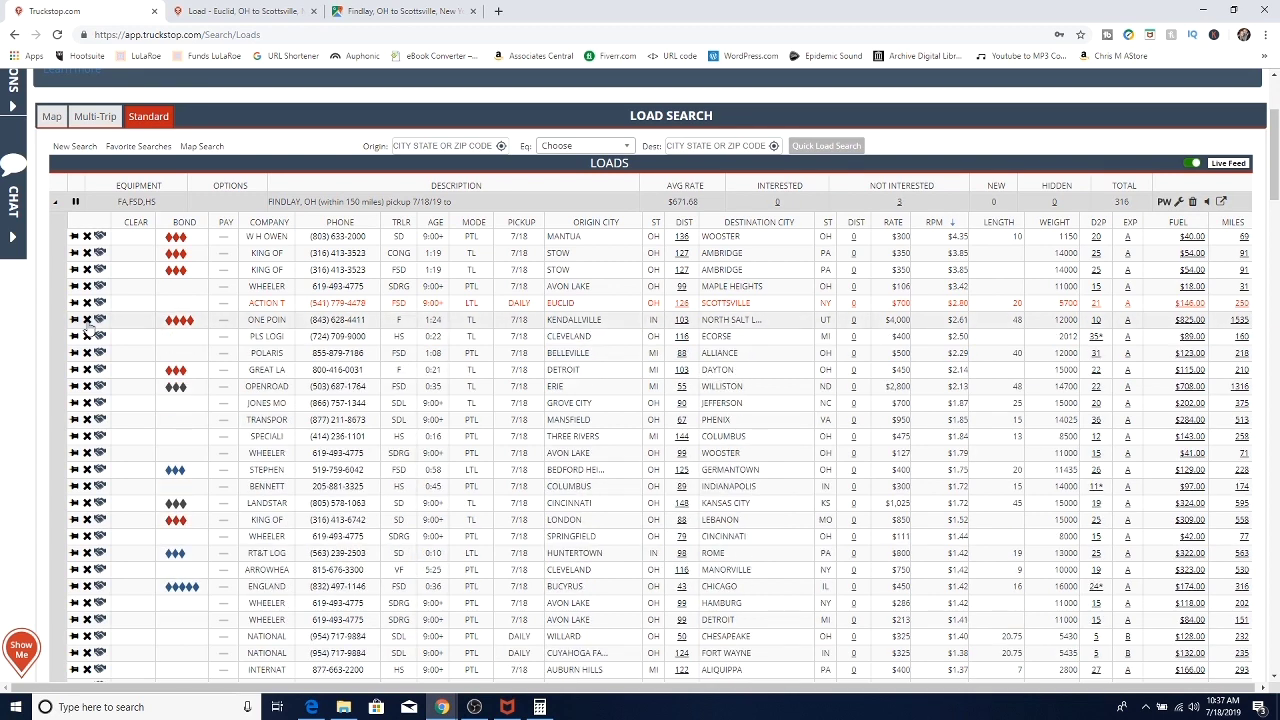
left_click(87, 321)
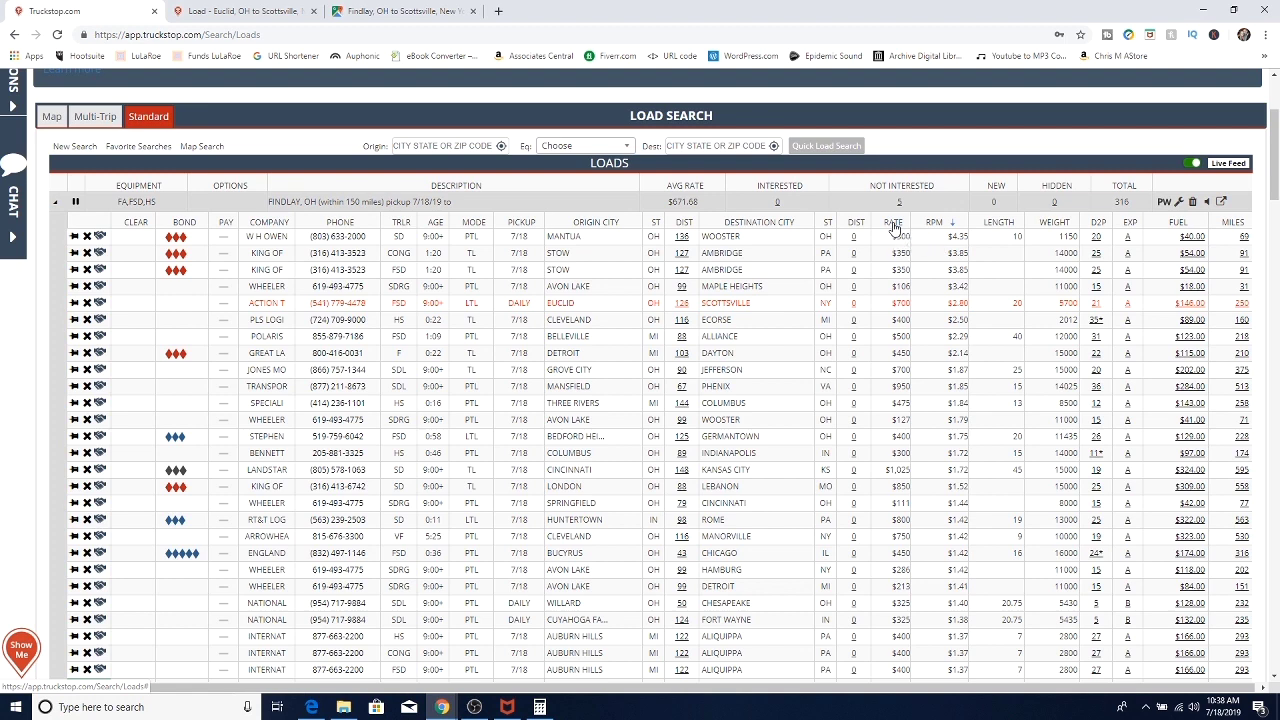
Sort the loads by rate from highest to lowest and open a partial FSD load from Findlay to Bismarck
left_click(896, 223)
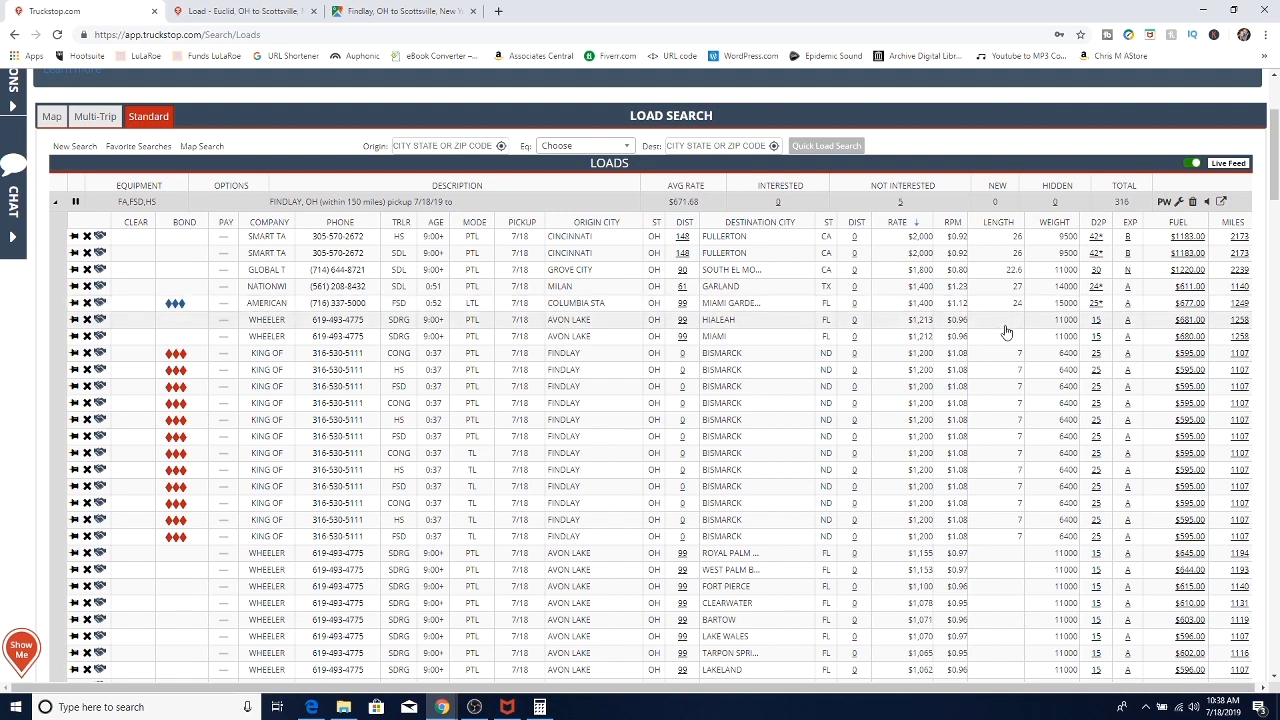
scroll(1007, 335, "down", 2)
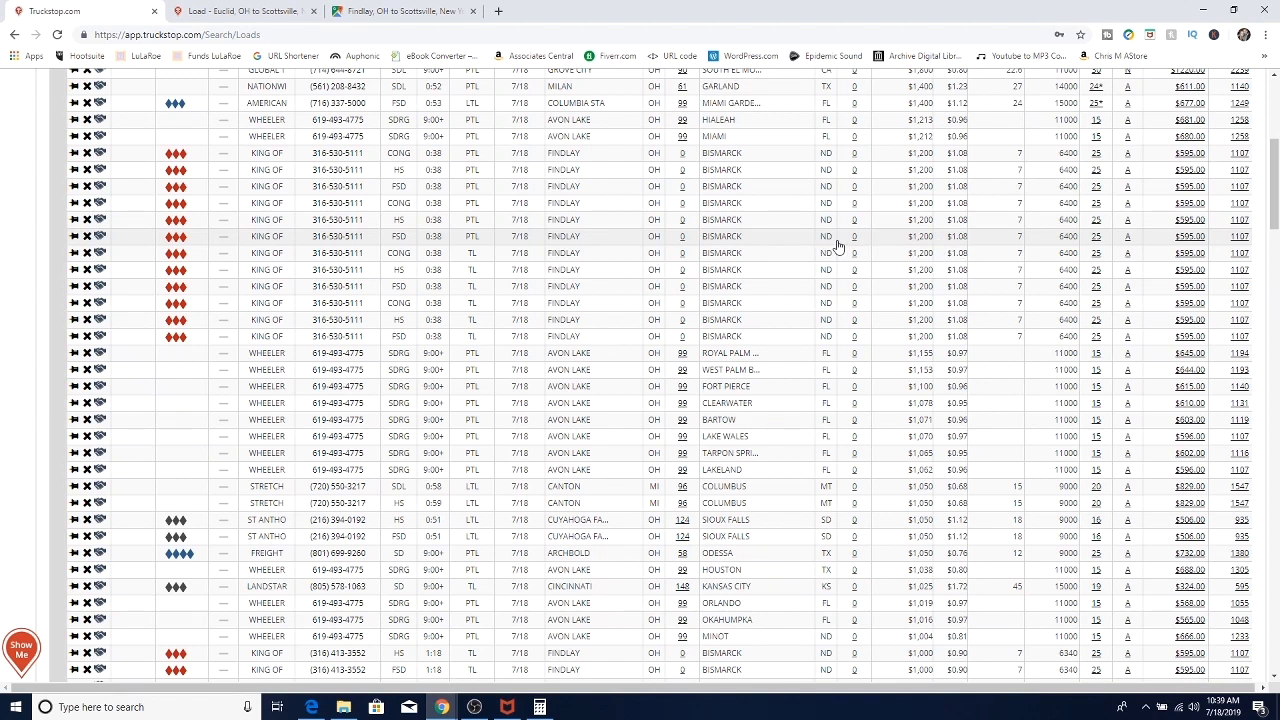
left_click(726, 242)
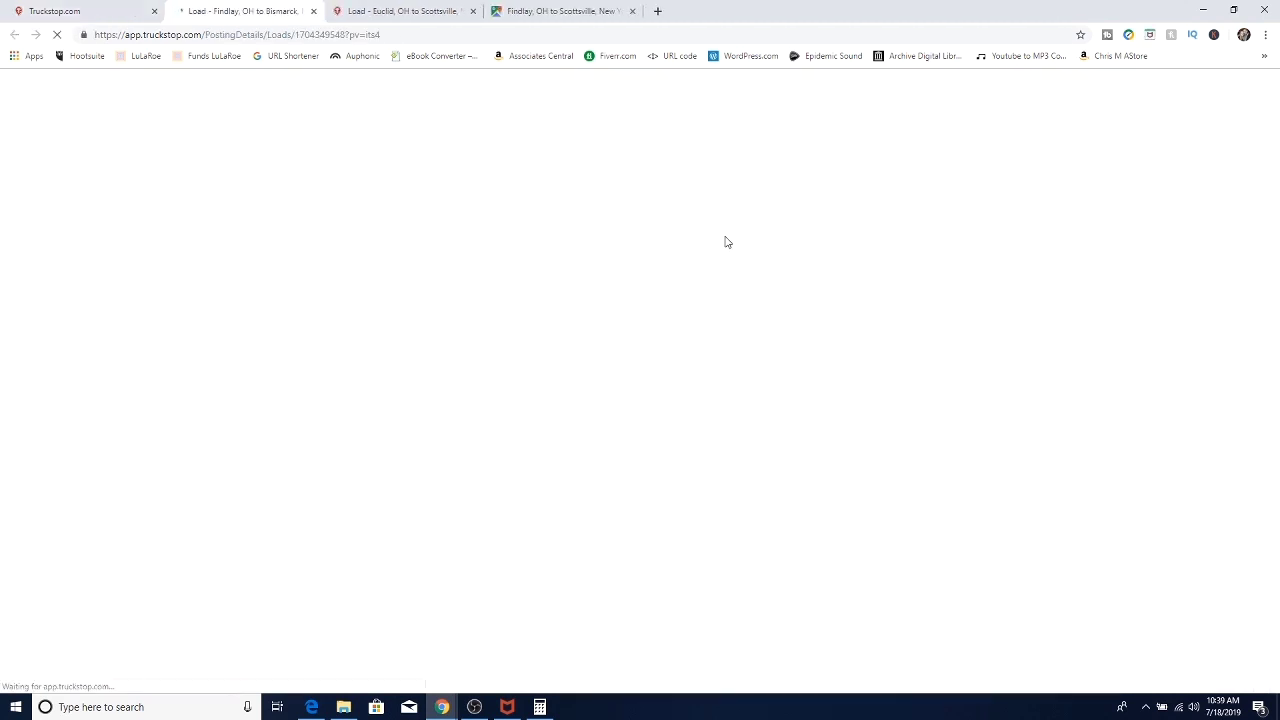